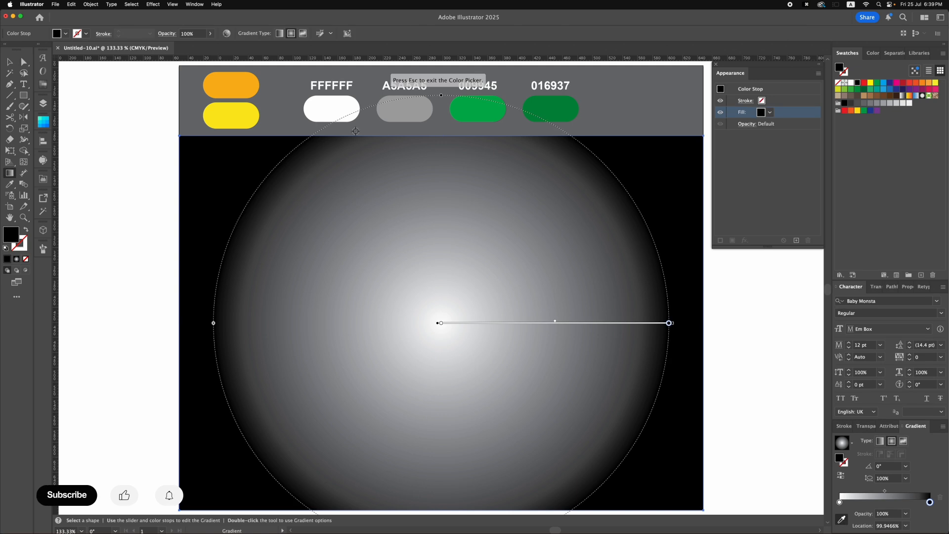
- Color the background's radial gradient with the orange sample at the outer stop and yellow at the center, and shift the gradient's center upward
{"action": "left_click", "coordinate": [233, 85]}
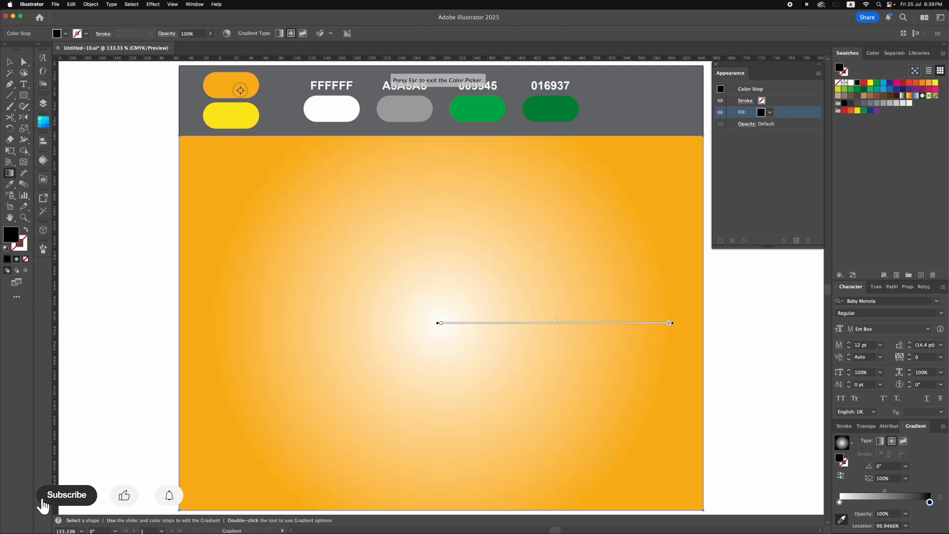
{"action": "left_click", "coordinate": [839, 502]}
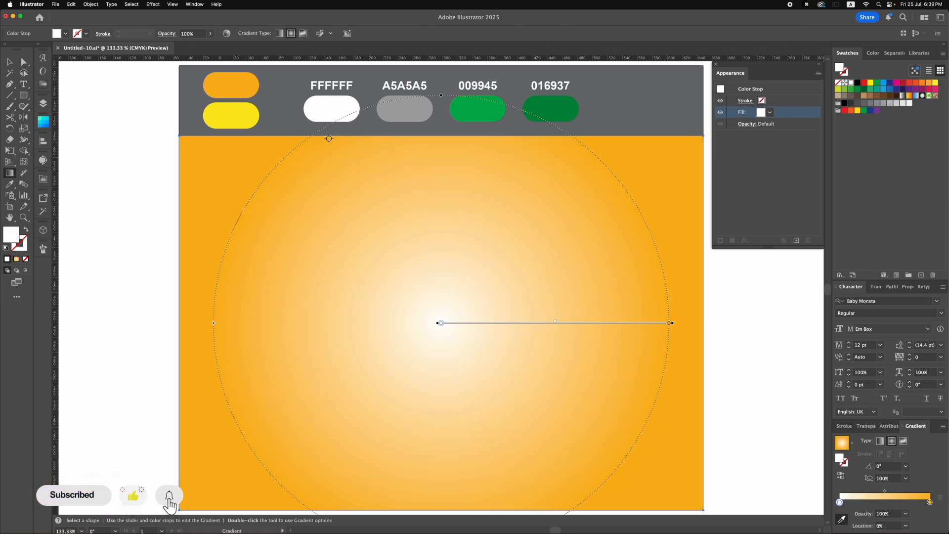
{"action": "left_click", "coordinate": [248, 113]}
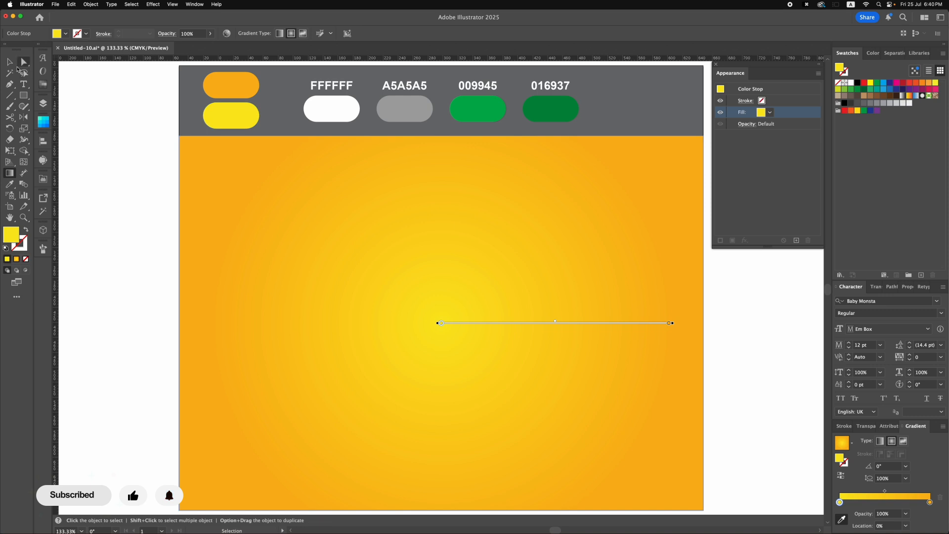
{"action": "left_click_drag", "start_coordinate": [453, 322], "coordinate": [451, 171]}
{"action": "left_click", "coordinate": [9, 61]}
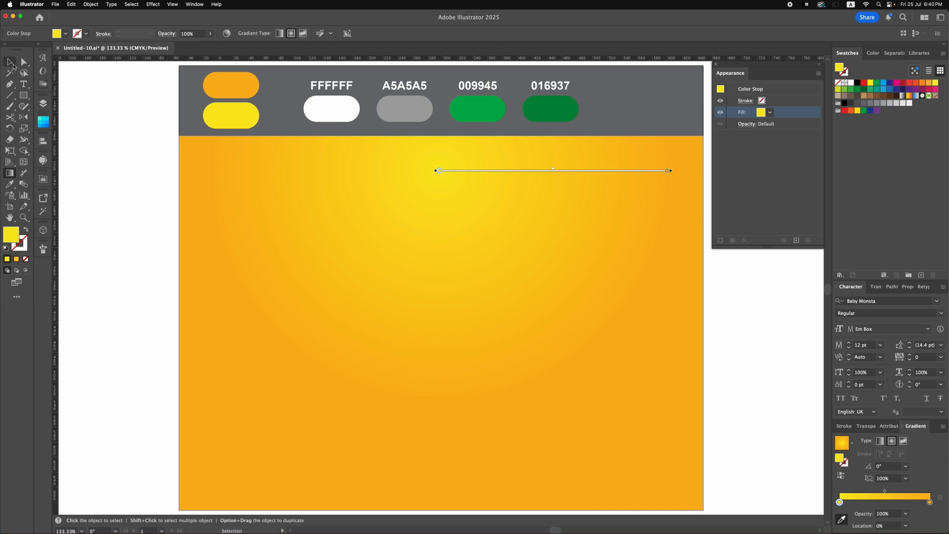
{"action": "left_click", "coordinate": [96, 125]}
- Add the point text "FRIDAY" on the orange background
{"action": "key", "text": "t"}
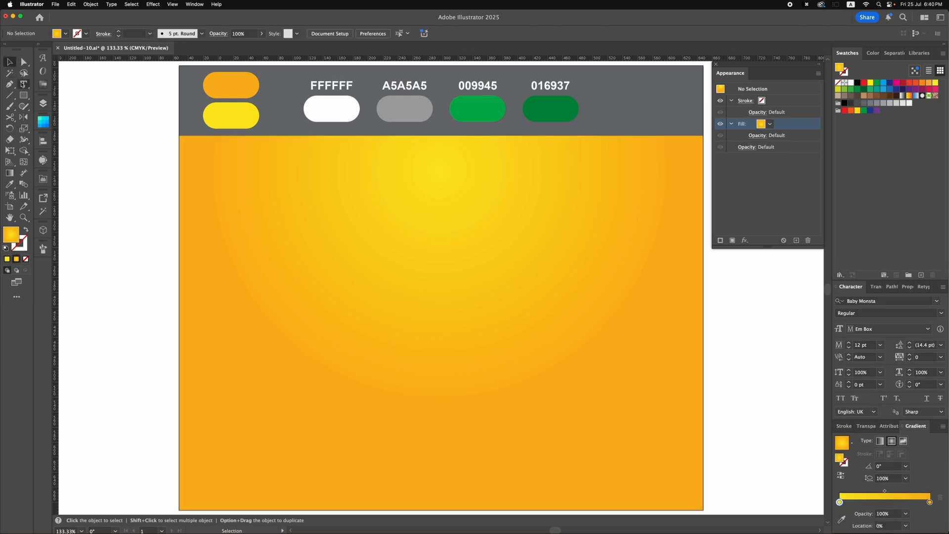
{"action": "left_click", "coordinate": [346, 256]}
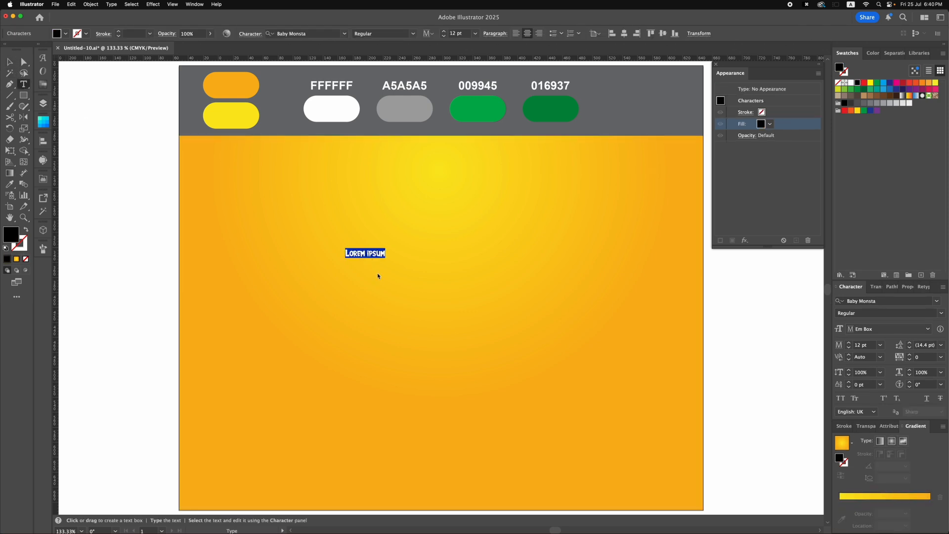
{"action": "type", "text": "fr"}
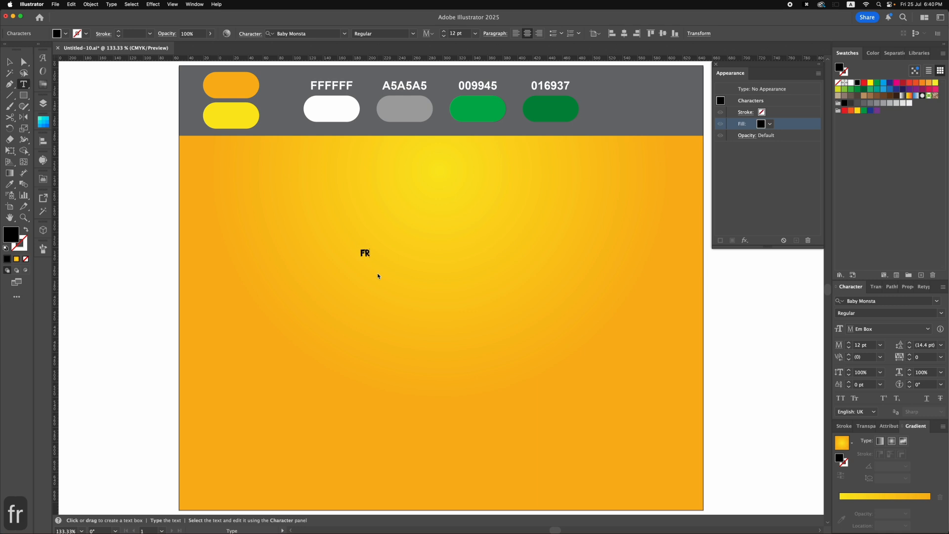
{"action": "type", "text": "iday"}
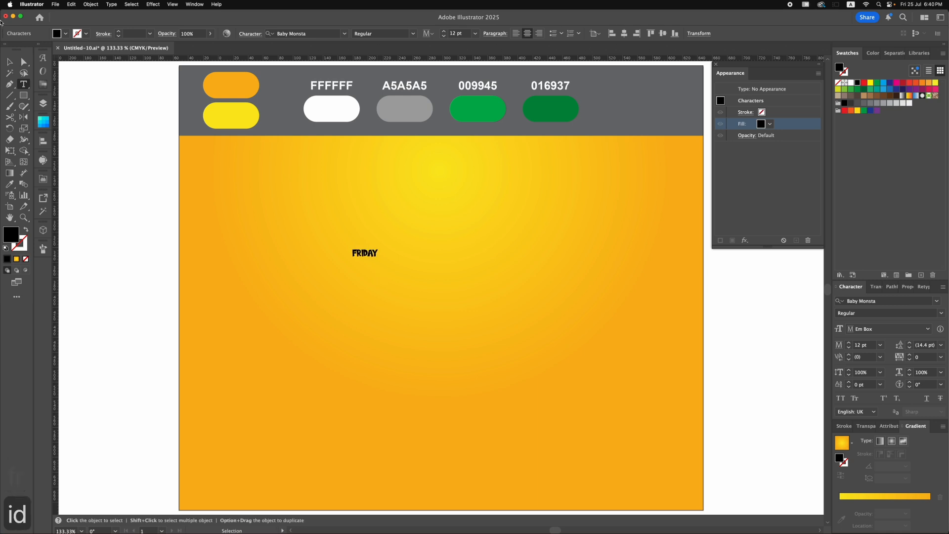
{"action": "key", "text": "Escape"}
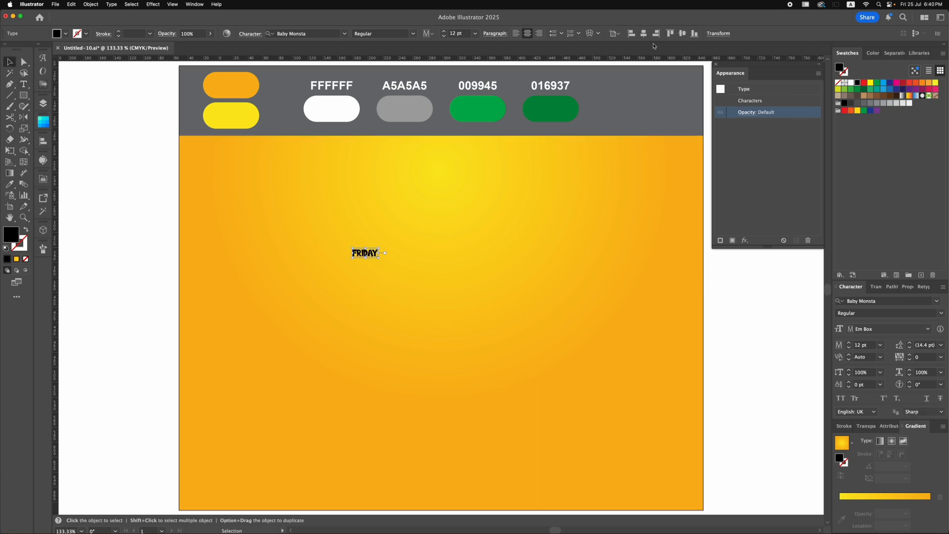
- Center the FRIDAY text horizontally and vertically on the artboard and enlarge it to about 175.6 pt
{"action": "left_click", "coordinate": [643, 33]}
{"action": "left_click", "coordinate": [682, 33]}
{"action": "left_click_drag", "start_coordinate": [455, 283], "coordinate": [665, 219]}
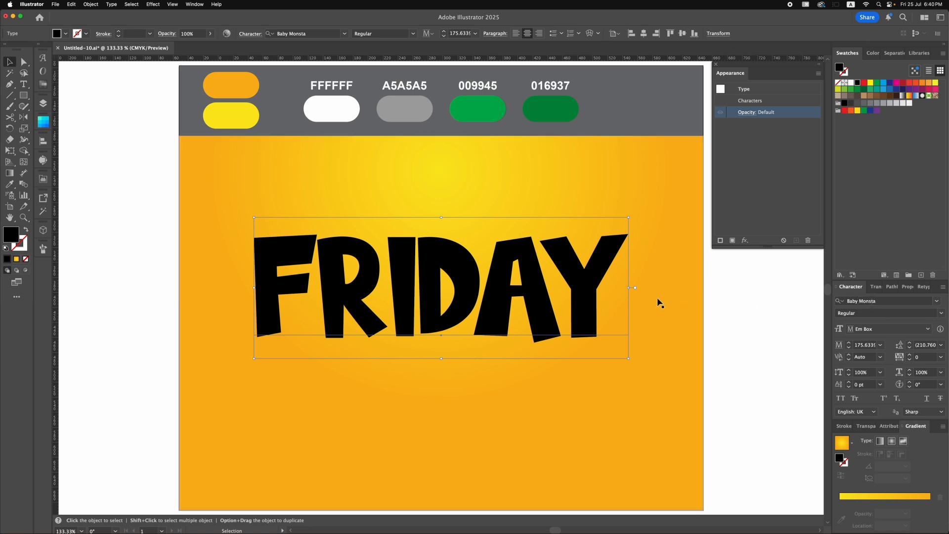
- Add a new fill to the FRIDAY text's appearance and set its color to White
{"action": "left_click", "coordinate": [732, 241]}
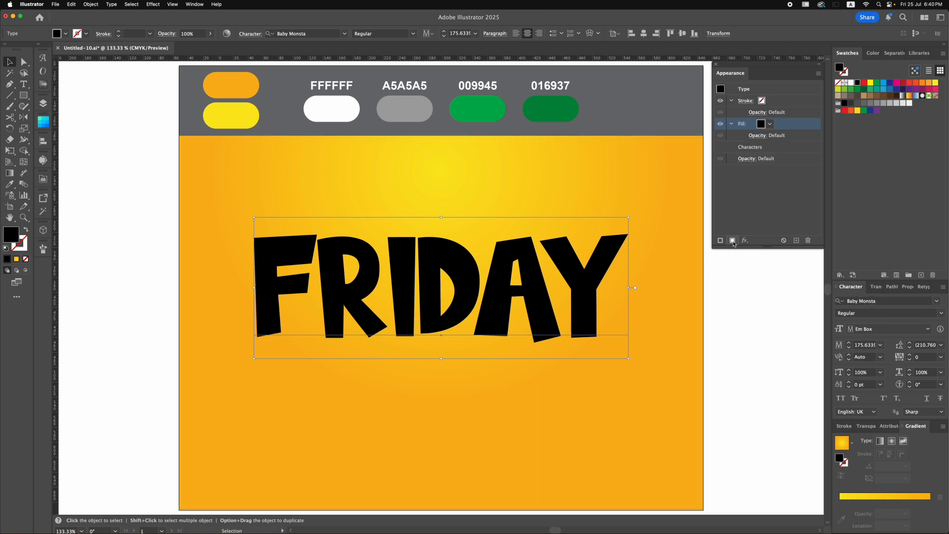
{"action": "left_click", "coordinate": [770, 125]}
{"action": "left_click", "coordinate": [682, 161]}
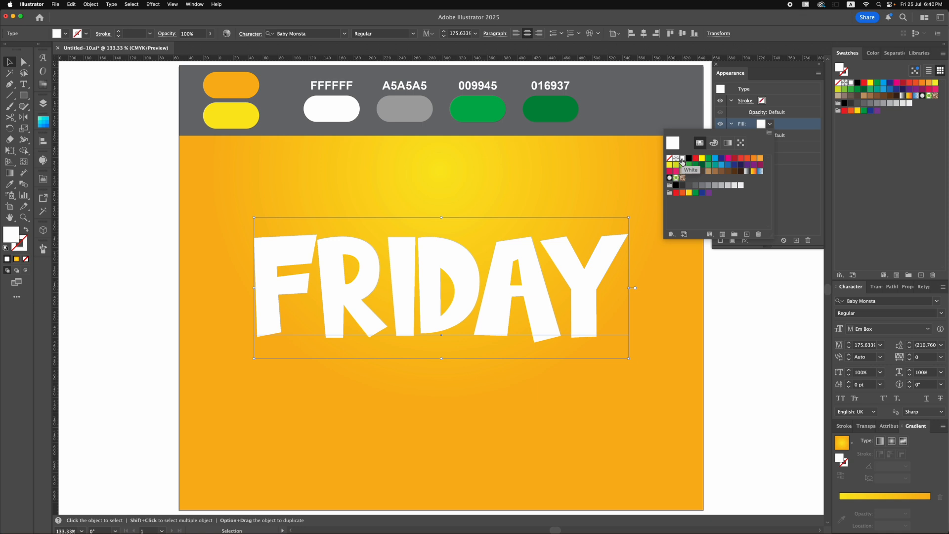
{"action": "left_click", "coordinate": [789, 128]}
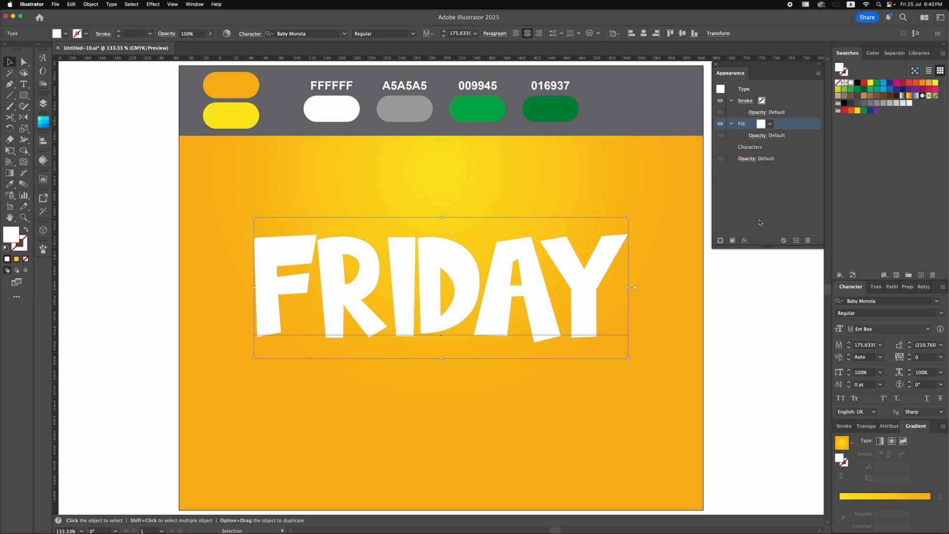
- Add a second fill to the text and color the lower one with the A5A5A5 gray sample
{"action": "left_click", "coordinate": [732, 241]}
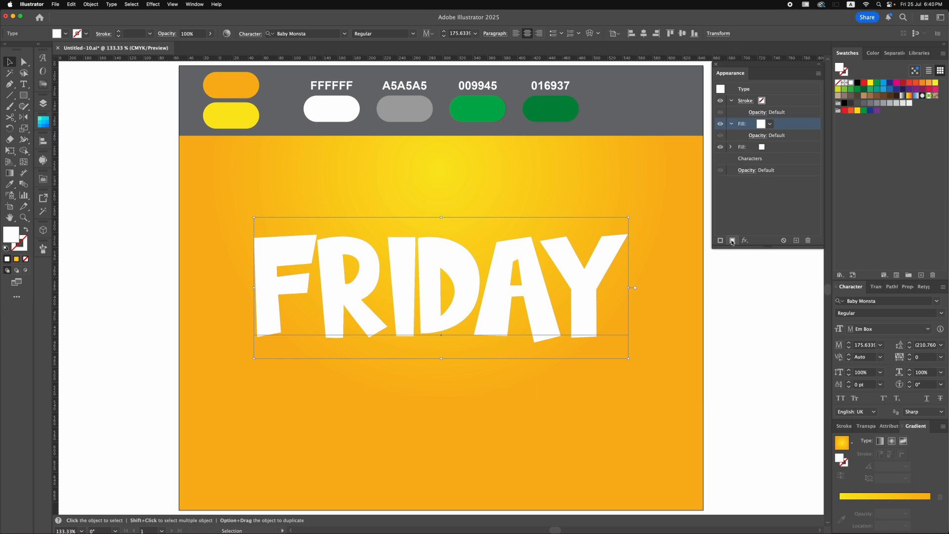
{"action": "left_click", "coordinate": [772, 149]}
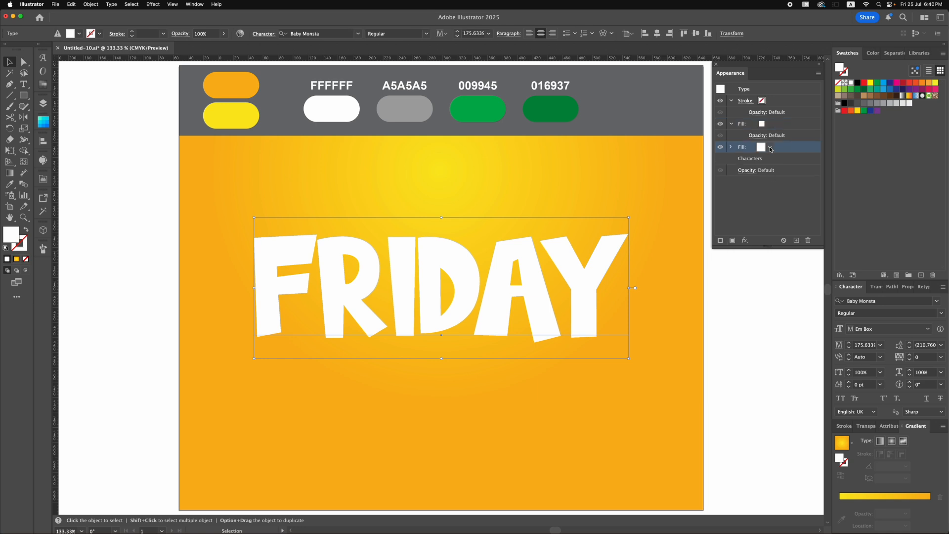
{"action": "left_click", "coordinate": [764, 148]}
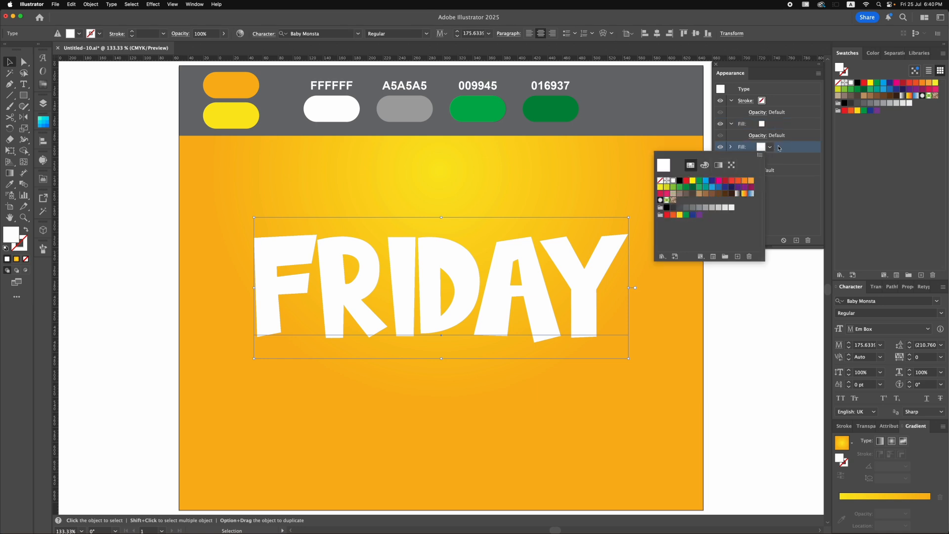
{"action": "key", "text": "i"}
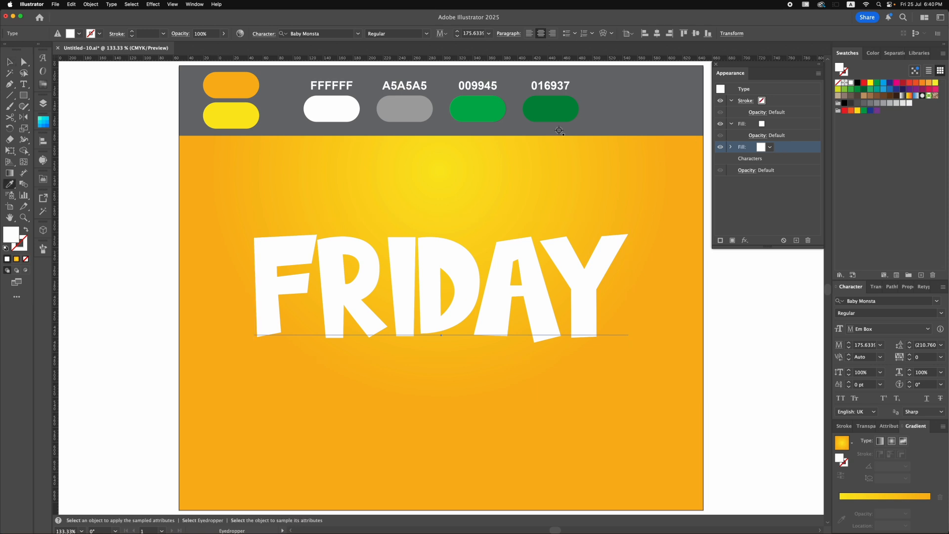
{"action": "left_click", "coordinate": [421, 112]}
- Apply a Transform effect to the gray fill with 99.85% horizontal scale, 0.3 px vertical move and 30 copies
{"action": "scroll", "coordinate": [803, 146], "scroll_direction": "down", "scroll_amount": 1}
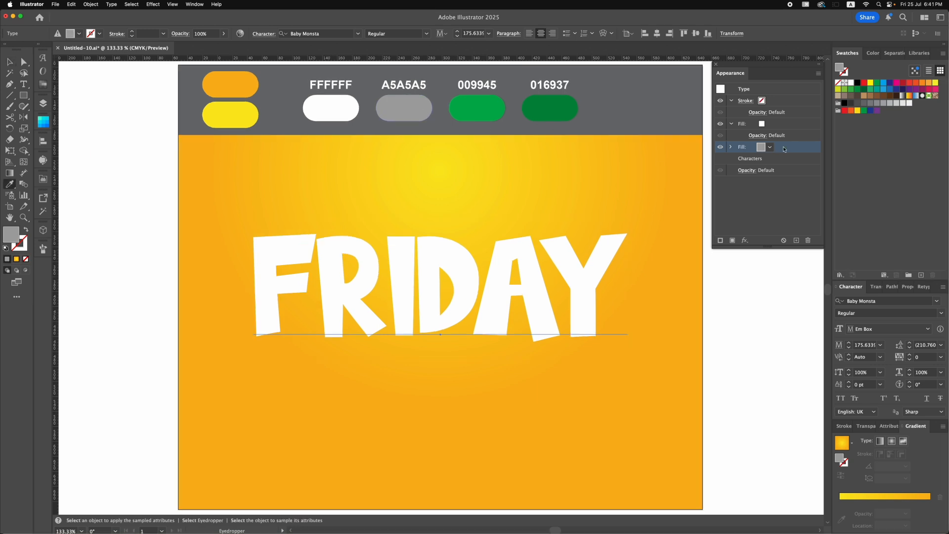
{"action": "left_click", "coordinate": [746, 240]}
{"action": "mouse_move", "coordinate": [764, 283]}
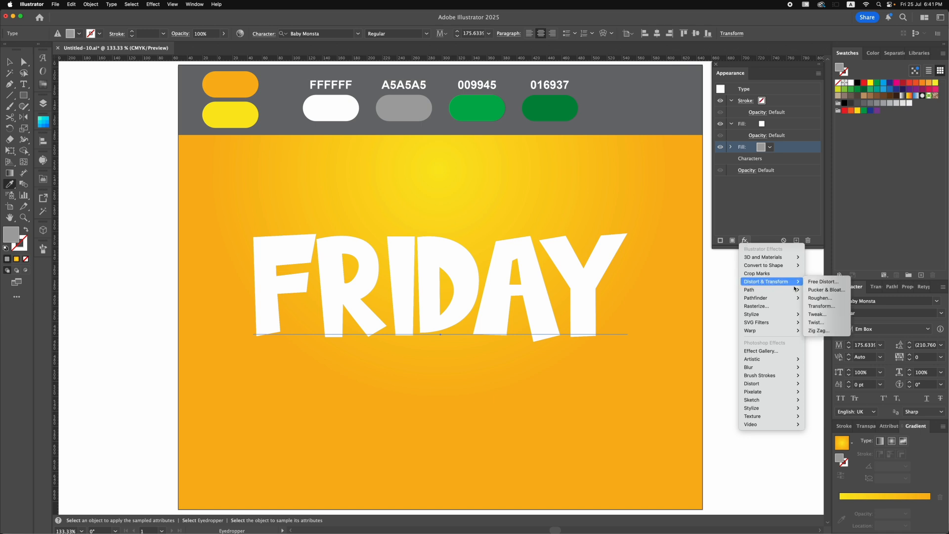
{"action": "left_click", "coordinate": [811, 306]}
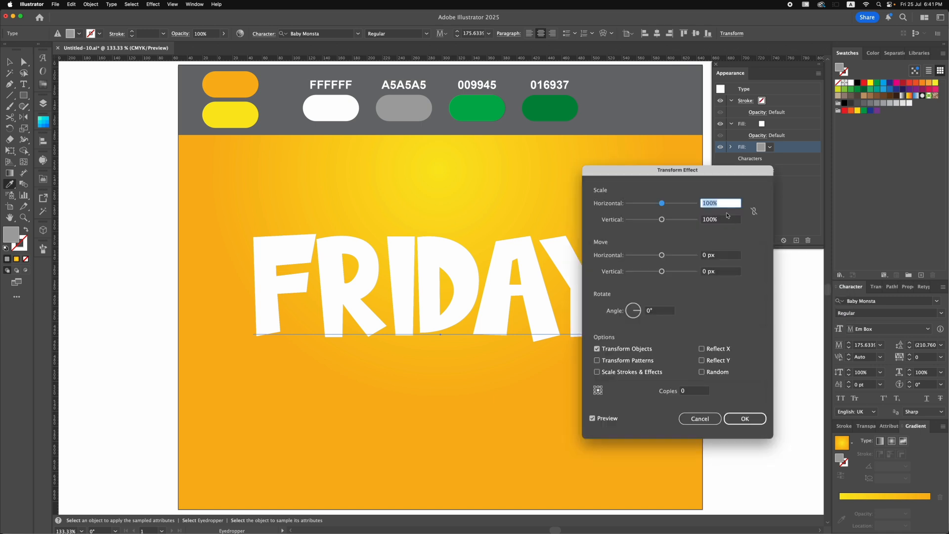
{"action": "type", "text": "99.85"}
{"action": "left_click", "coordinate": [723, 272]}
{"action": "type", "text": "0.3"}
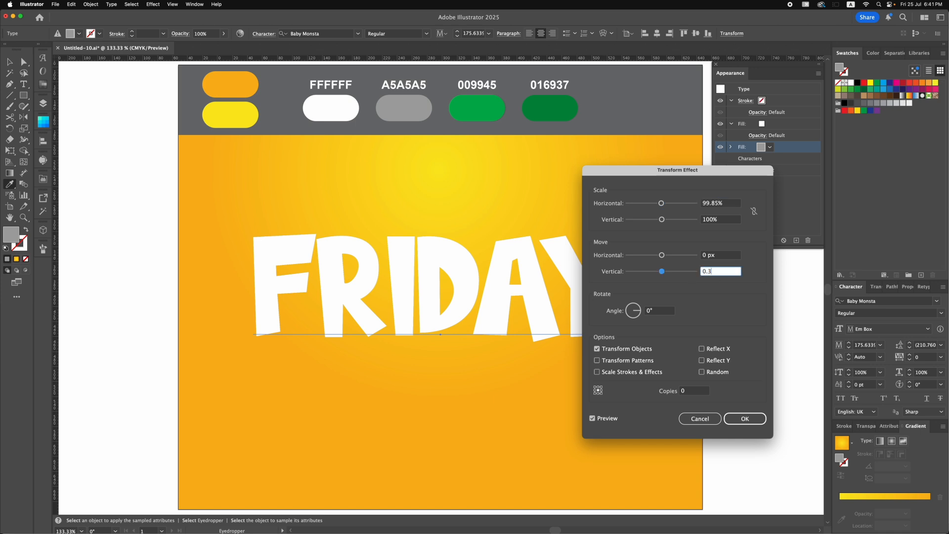
{"action": "left_click", "coordinate": [685, 393]}
{"action": "type", "text": "30"}
{"action": "left_click", "coordinate": [659, 313]}
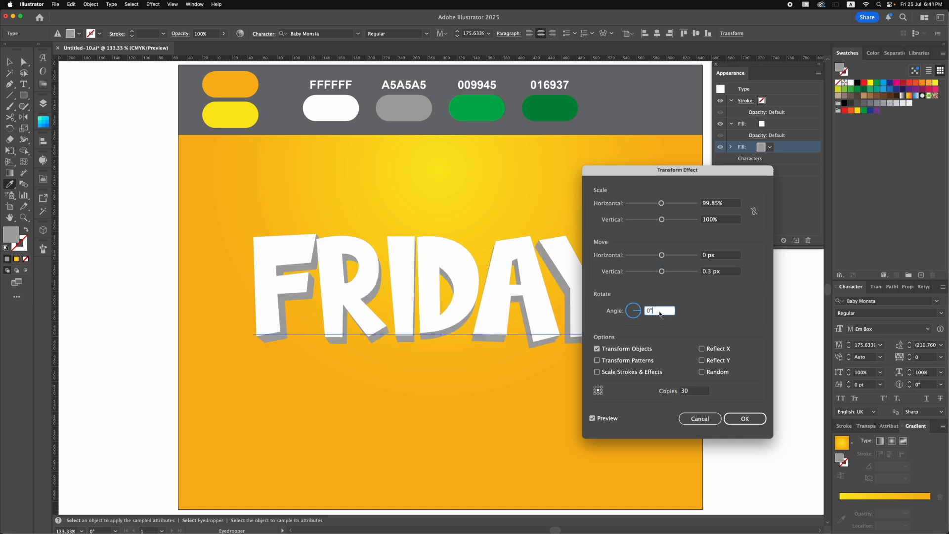
{"action": "left_click", "coordinate": [745, 419]}
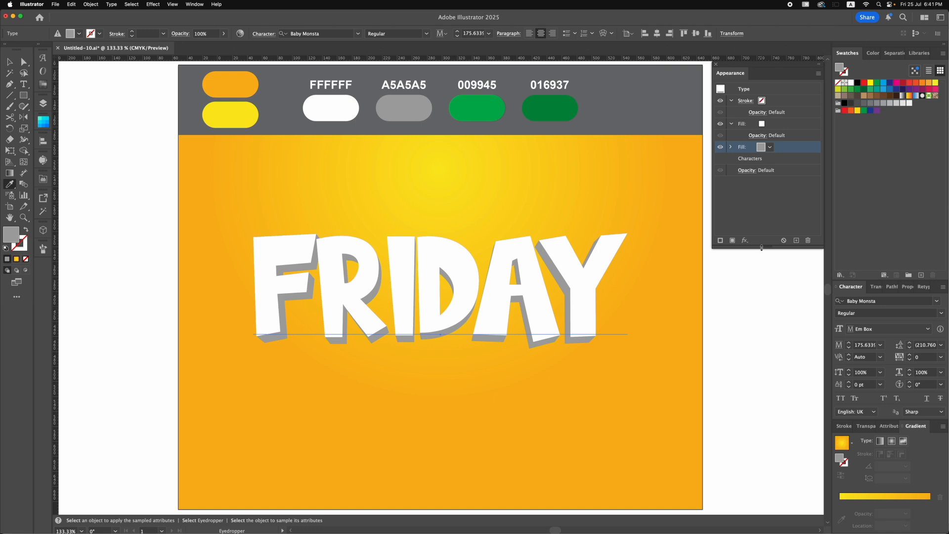
- Add another fill beneath the Characters entry in the text's appearance and color it with the 009945 green sample
{"action": "left_click", "coordinate": [777, 196]}
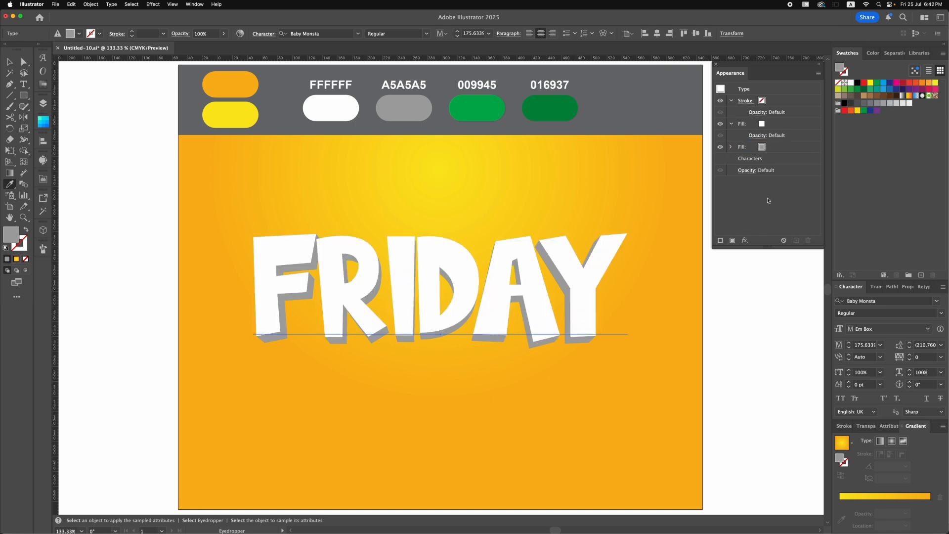
{"action": "key", "text": "v"}
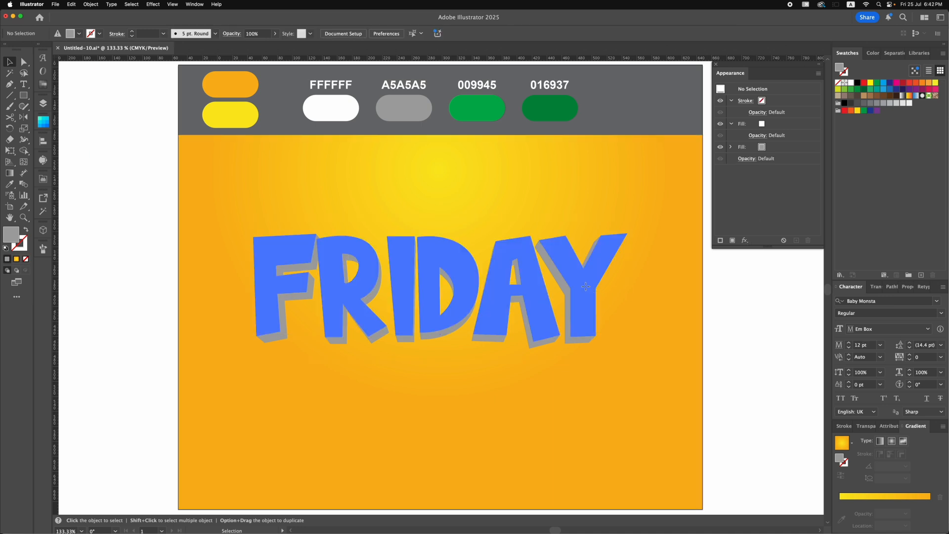
{"action": "left_click", "coordinate": [733, 241]}
{"action": "left_click_drag", "start_coordinate": [771, 100], "coordinate": [786, 175]}
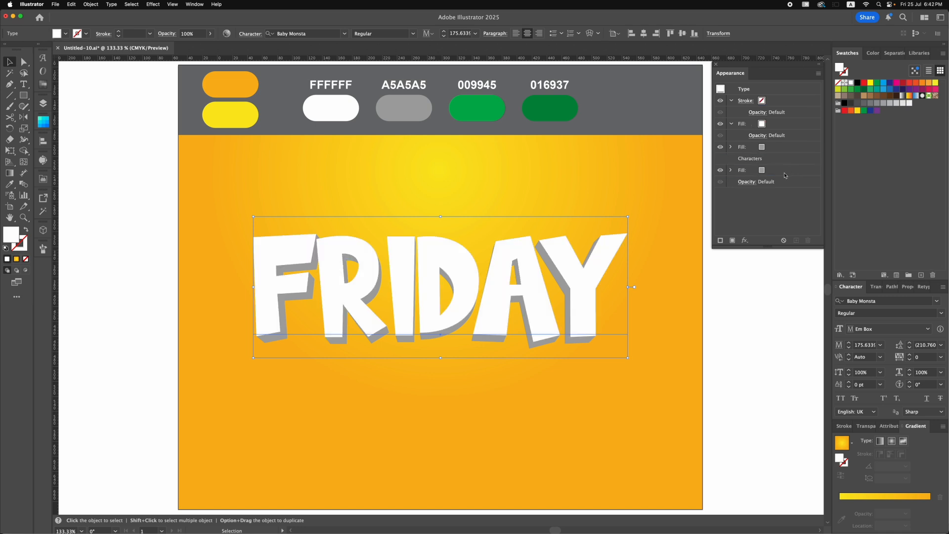
{"action": "left_click", "coordinate": [785, 175]}
{"action": "key", "text": "i"}
{"action": "left_click", "coordinate": [474, 114]}
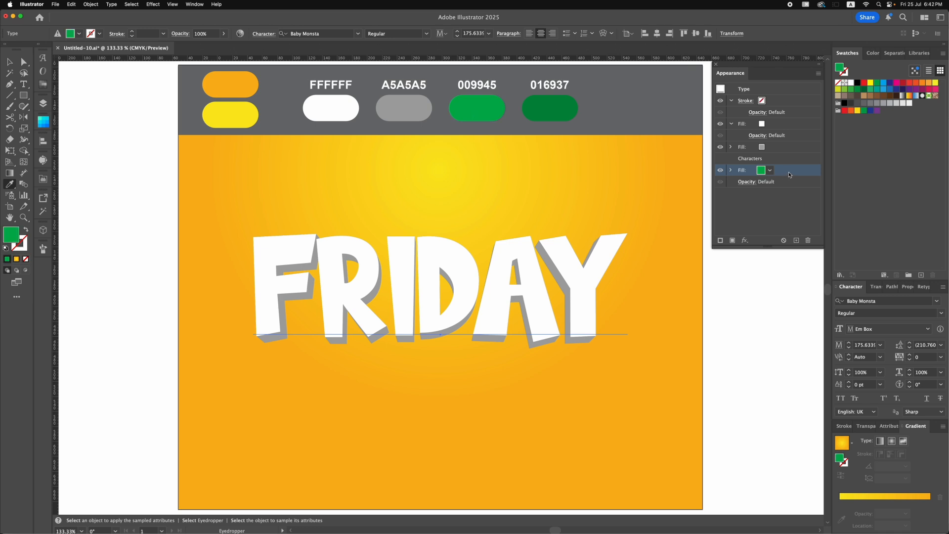
- Apply an Offset Path effect to the green fill with a 20 px offset and Round joins
{"action": "left_click", "coordinate": [744, 241]}
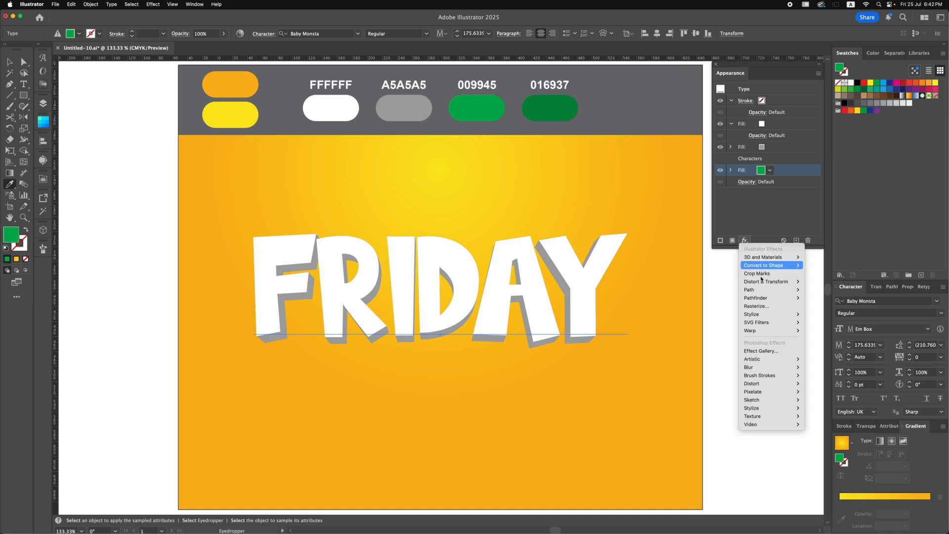
{"action": "mouse_move", "coordinate": [786, 289]}
{"action": "left_click", "coordinate": [815, 290]}
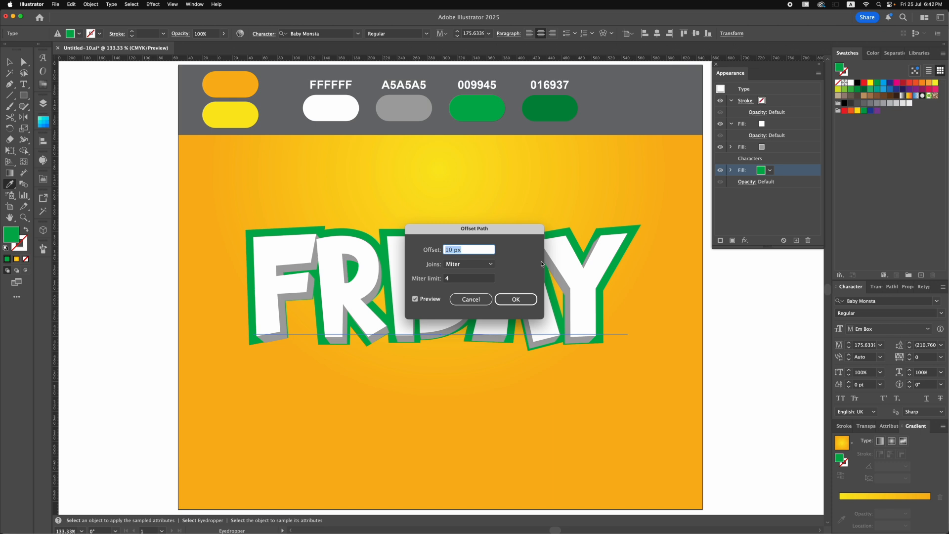
{"action": "type", "text": "20"}
{"action": "left_click", "coordinate": [467, 264]}
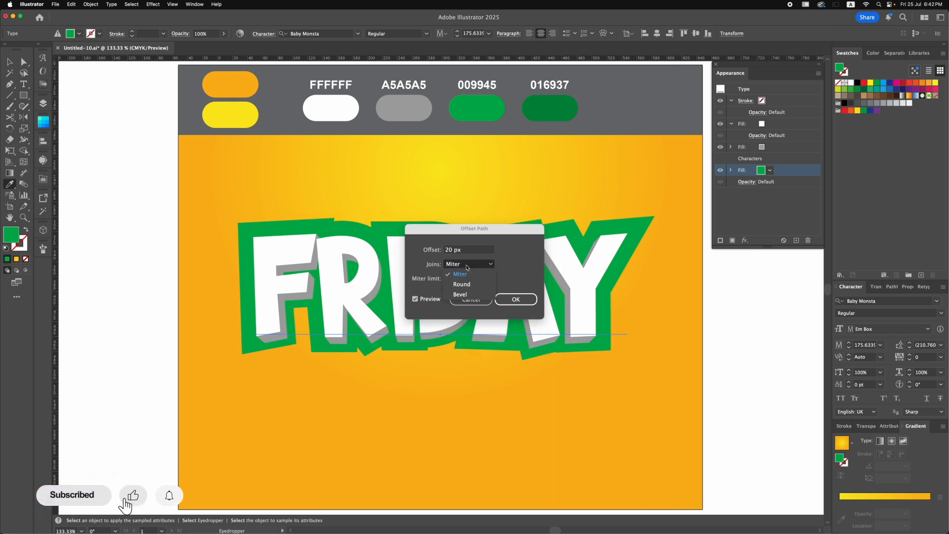
{"action": "left_click", "coordinate": [463, 284]}
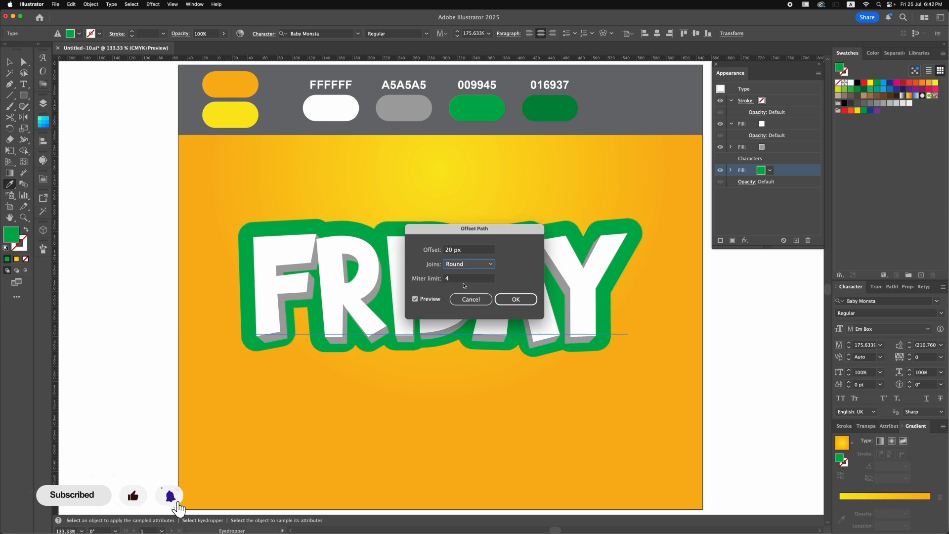
{"action": "left_click", "coordinate": [515, 299]}
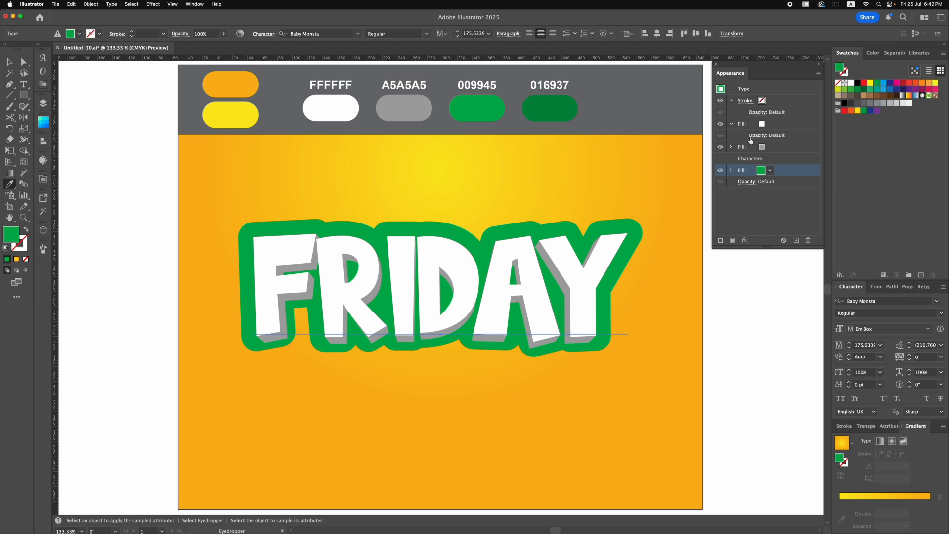
- Apply a Transform effect to the green fill with 97.8% horizontal scale and a 4 px vertical move
{"action": "left_click", "coordinate": [744, 240]}
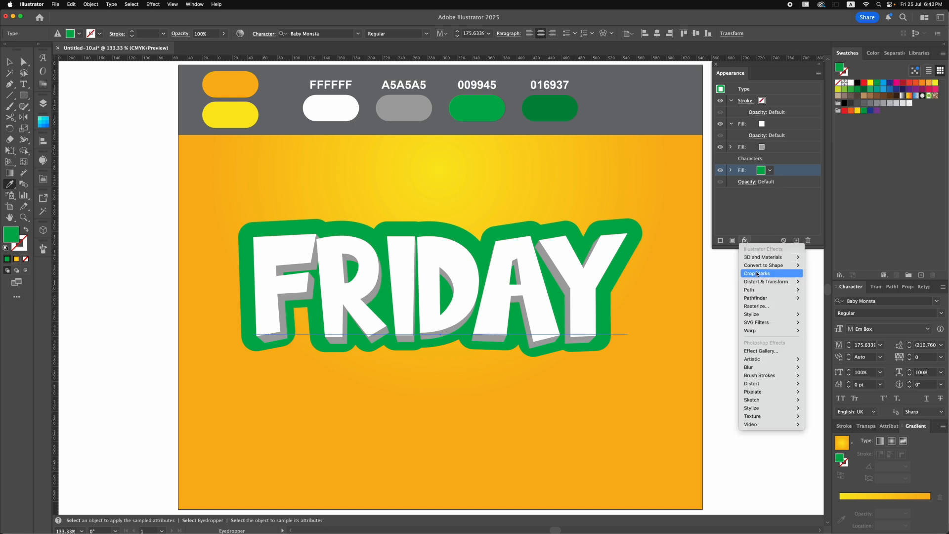
{"action": "mouse_move", "coordinate": [757, 282]}
{"action": "left_click", "coordinate": [821, 306]}
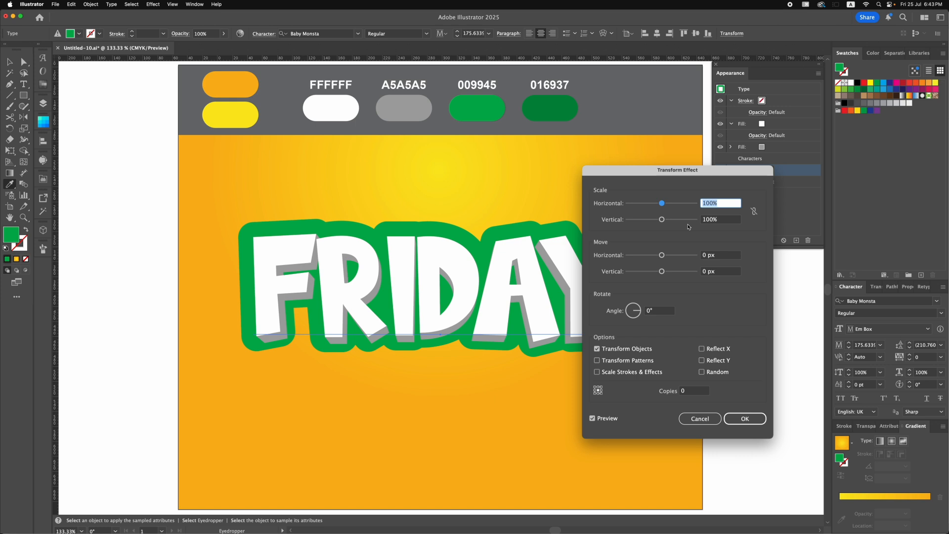
{"action": "type", "text": "97.8"}
{"action": "left_click", "coordinate": [700, 272]}
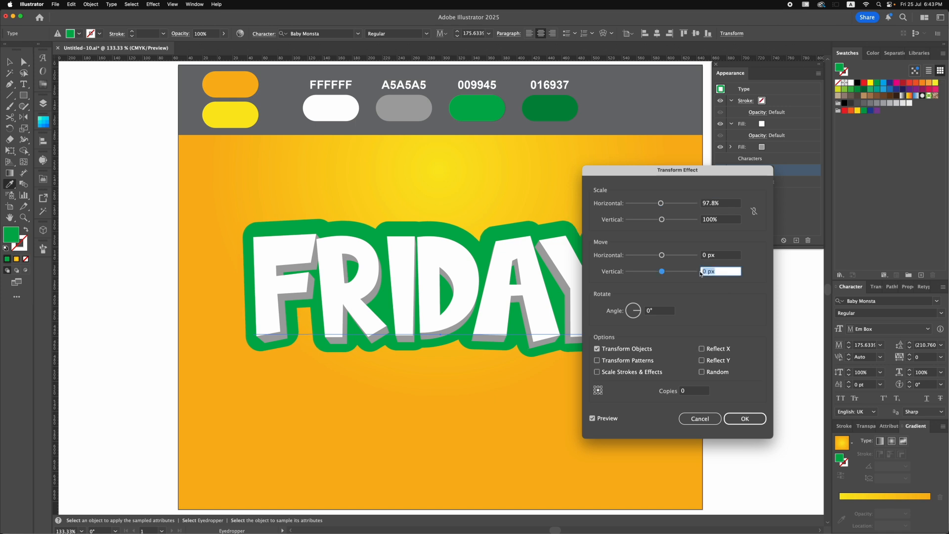
{"action": "type", "text": "4"}
{"action": "left_click", "coordinate": [745, 418]}
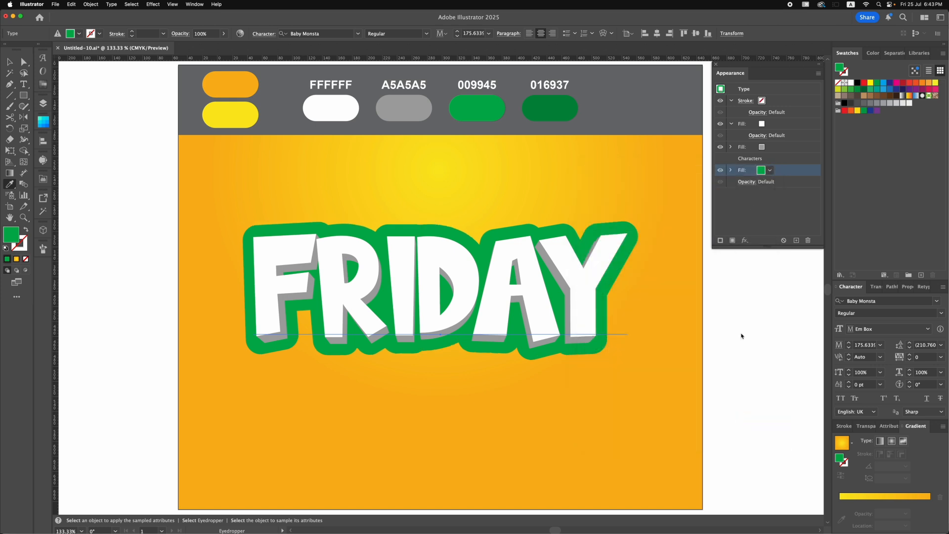
- Duplicate the green fill and color the lower copy with the 016937 dark green sample
{"action": "left_click", "coordinate": [796, 241]}
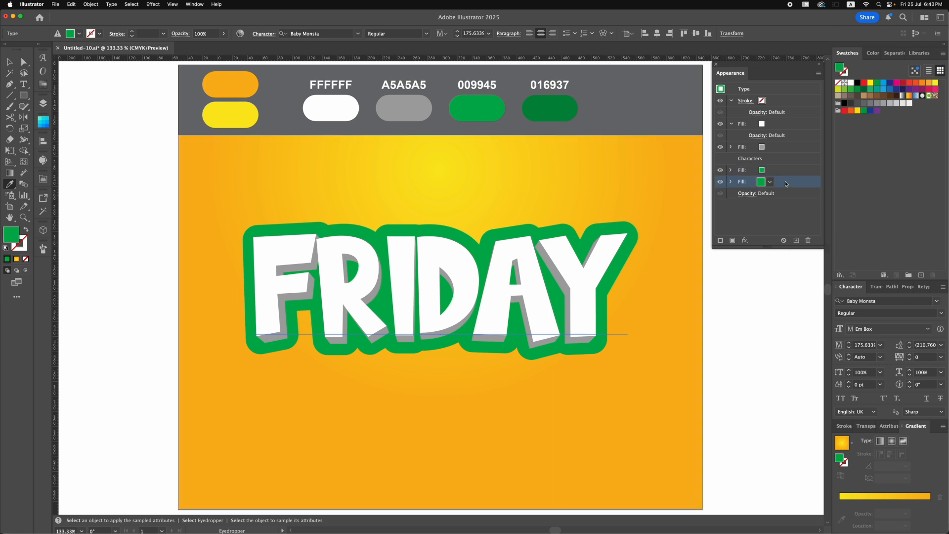
{"action": "left_click", "coordinate": [555, 108]}
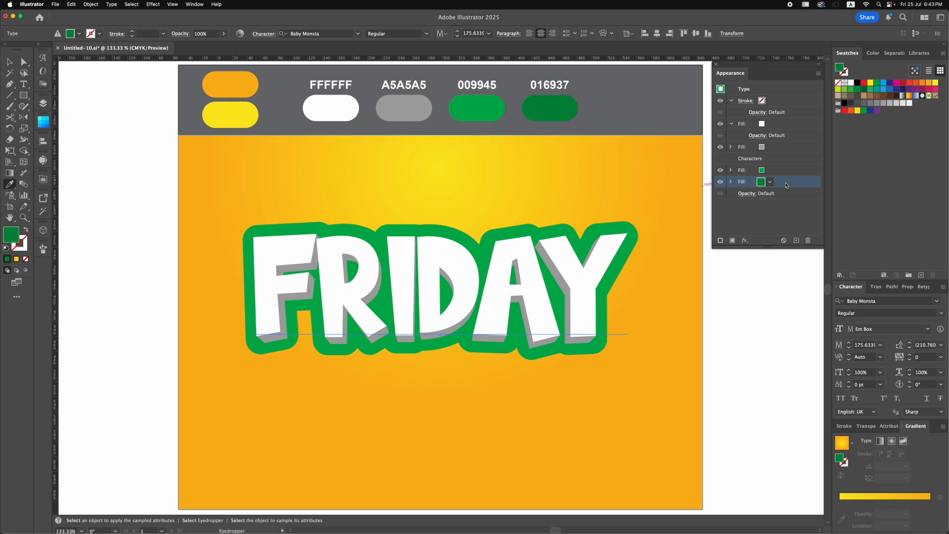
- Apply another Transform effect to the dark green fill with 99.8% horizontal scale, 0.3 px vertical move and 40 copies
{"action": "left_click", "coordinate": [745, 240]}
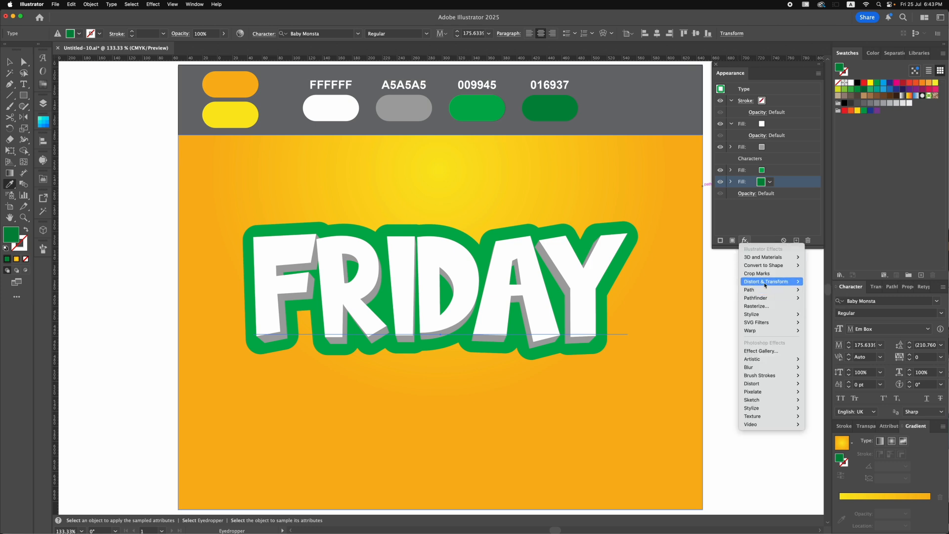
{"action": "mouse_move", "coordinate": [791, 282]}
{"action": "left_click", "coordinate": [814, 306]}
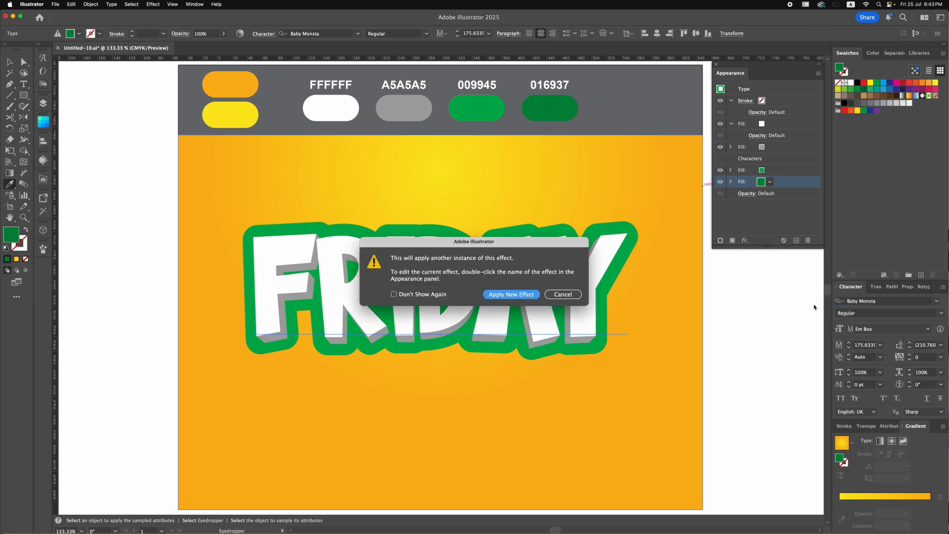
{"action": "left_click", "coordinate": [528, 295]}
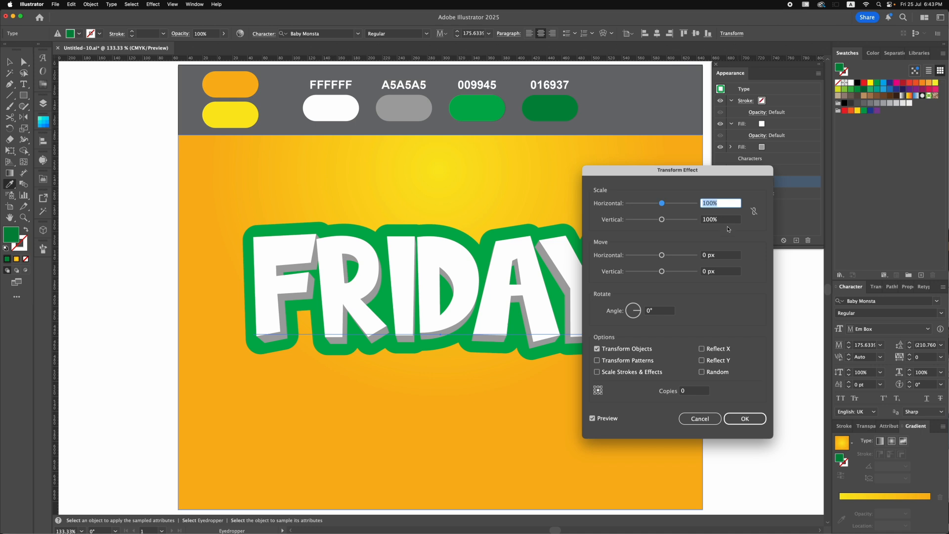
{"action": "type", "text": "99.8"}
{"action": "left_click", "coordinate": [721, 271]}
{"action": "type", "text": "0.3"}
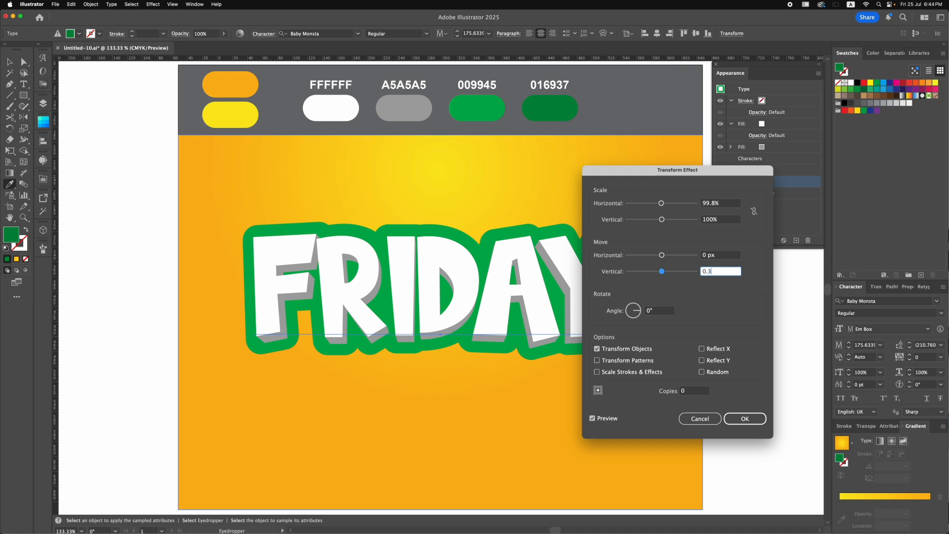
{"action": "left_click", "coordinate": [682, 392]}
{"action": "type", "text": "40"}
{"action": "left_click", "coordinate": [591, 420]}
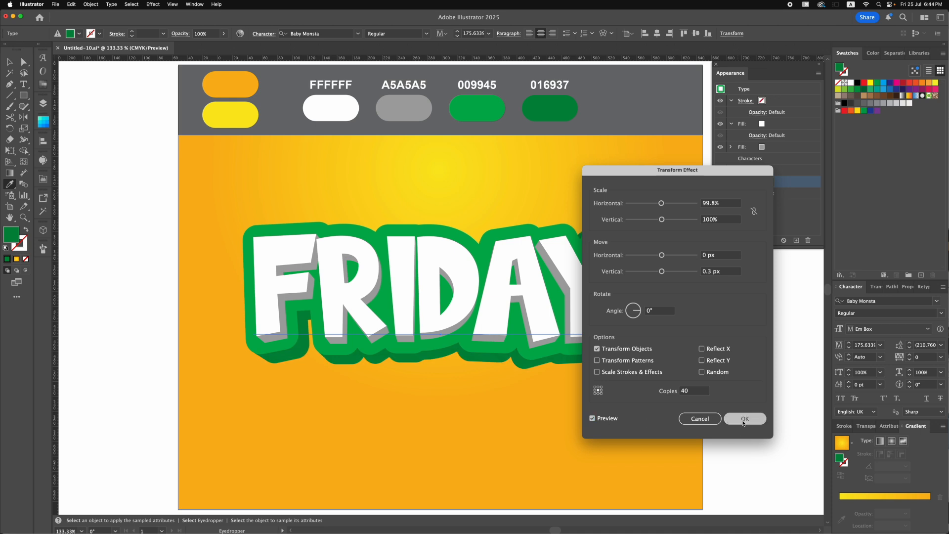
{"action": "left_click", "coordinate": [747, 420]}
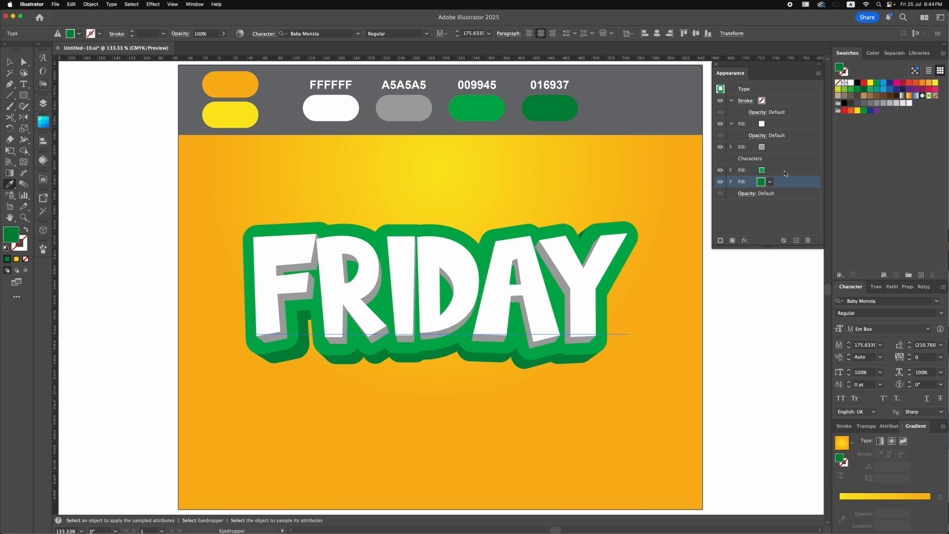
- Add an Inner Glow effect to the lighter green fill and set its glow color to 009945
{"action": "left_click", "coordinate": [785, 171]}
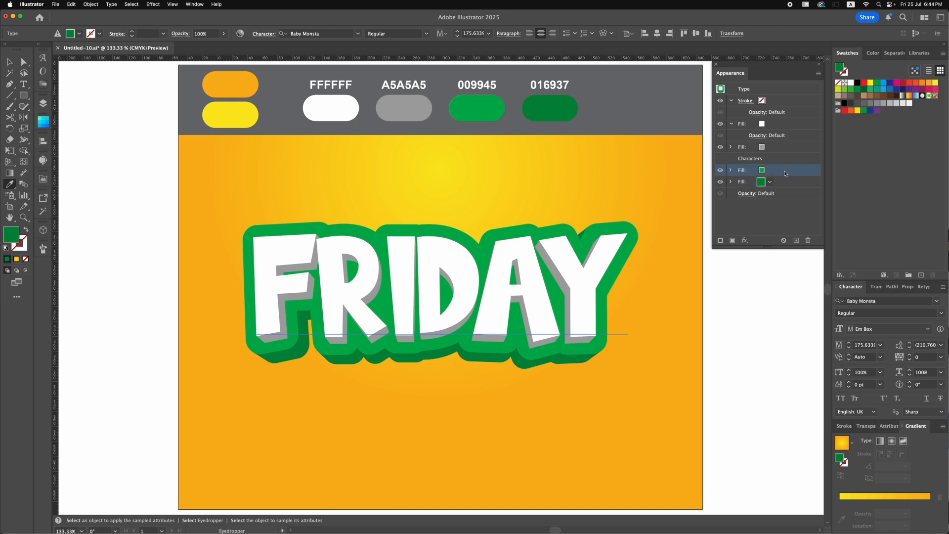
{"action": "left_click", "coordinate": [745, 241]}
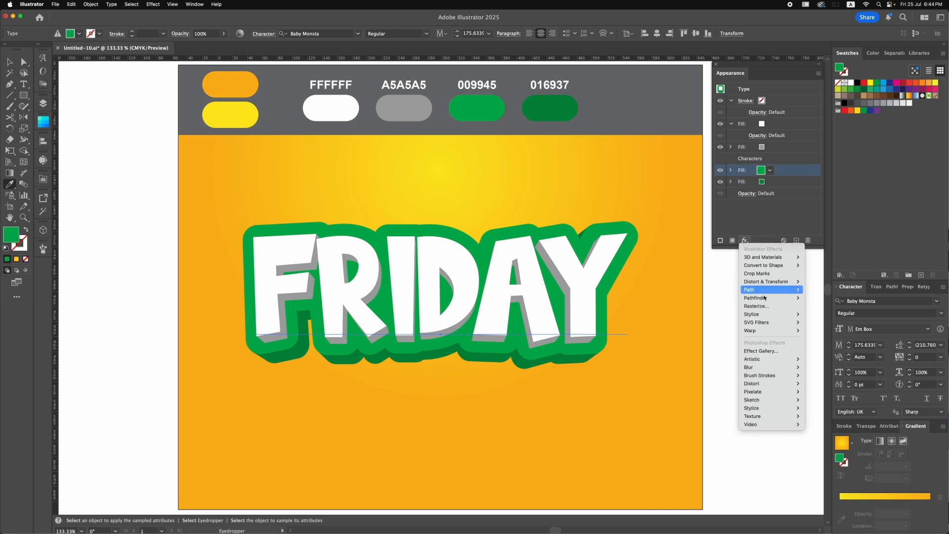
{"action": "mouse_move", "coordinate": [781, 314]}
{"action": "left_click", "coordinate": [811, 330]}
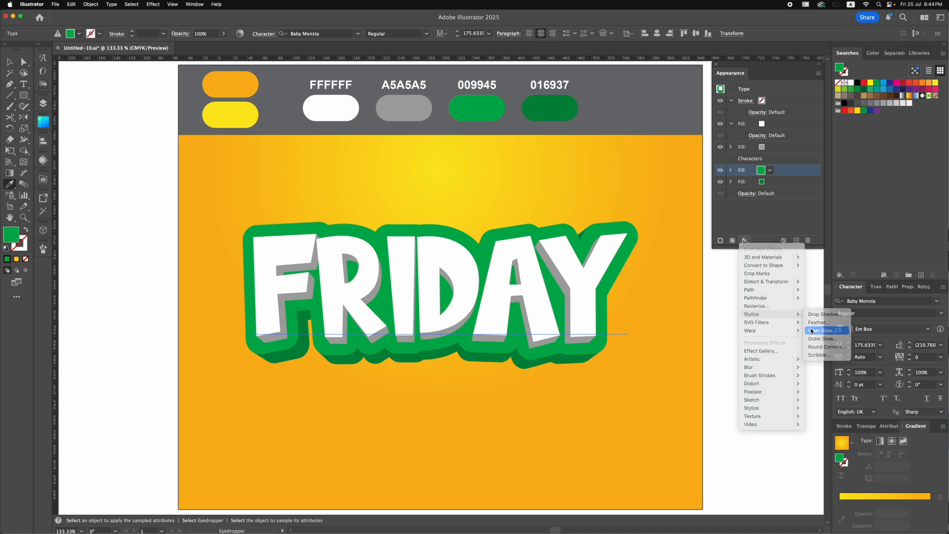
{"action": "left_click_drag", "start_coordinate": [442, 227], "coordinate": [540, 232]}
{"action": "left_click", "coordinate": [596, 248]}
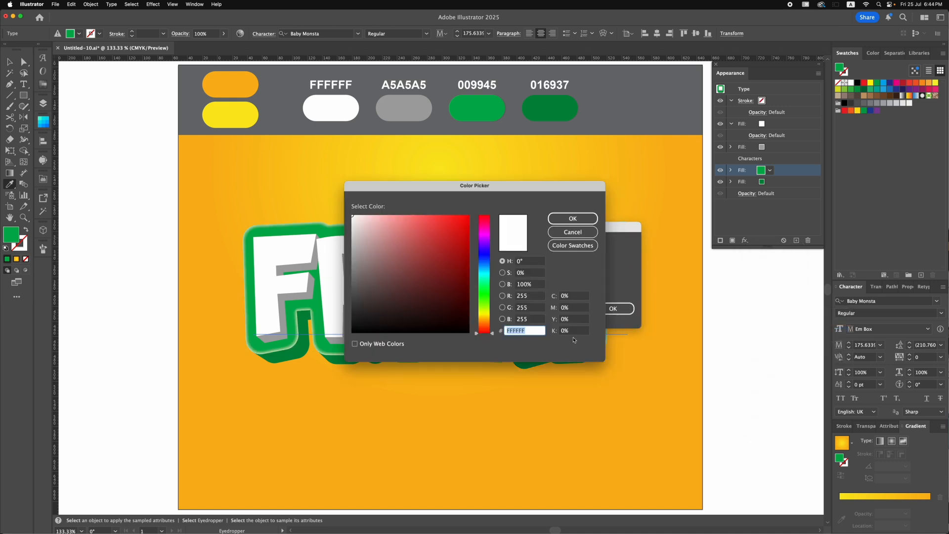
{"action": "type", "text": "009945"}
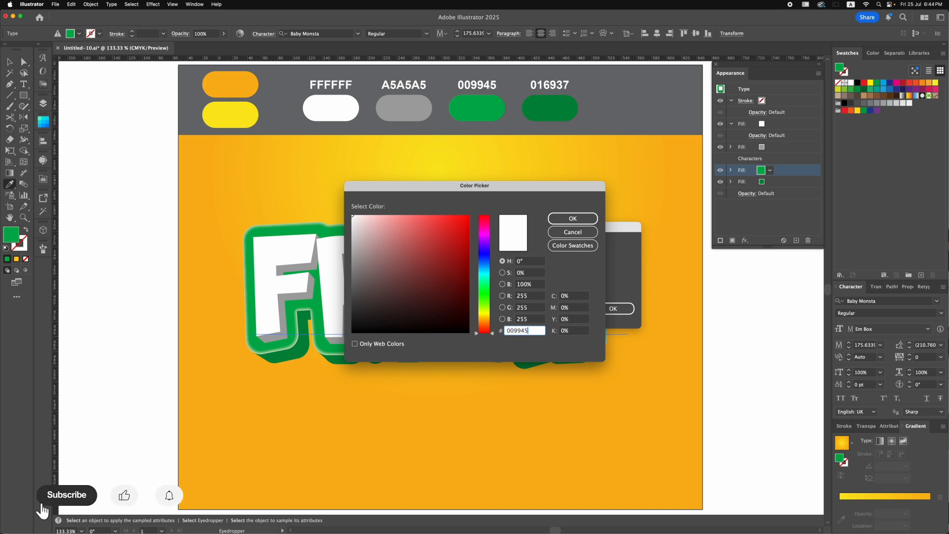
{"action": "left_click", "coordinate": [561, 222]}
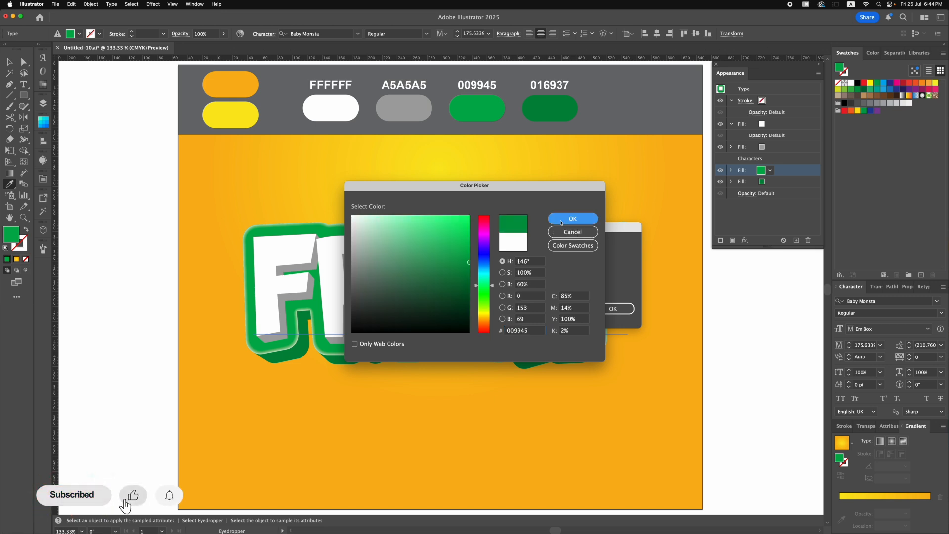
{"action": "left_click", "coordinate": [562, 222]}
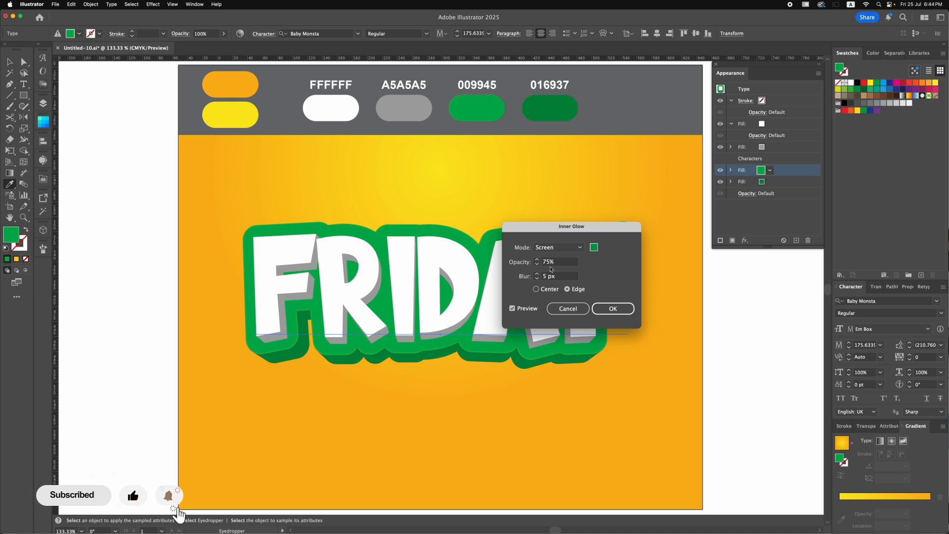
- Set the lighter green fill's inner glow to 60% opacity and 8 px blur, and apply it
{"action": "left_click", "coordinate": [544, 266]}
{"action": "double_click", "coordinate": [543, 264]}
{"action": "type", "text": "60"}
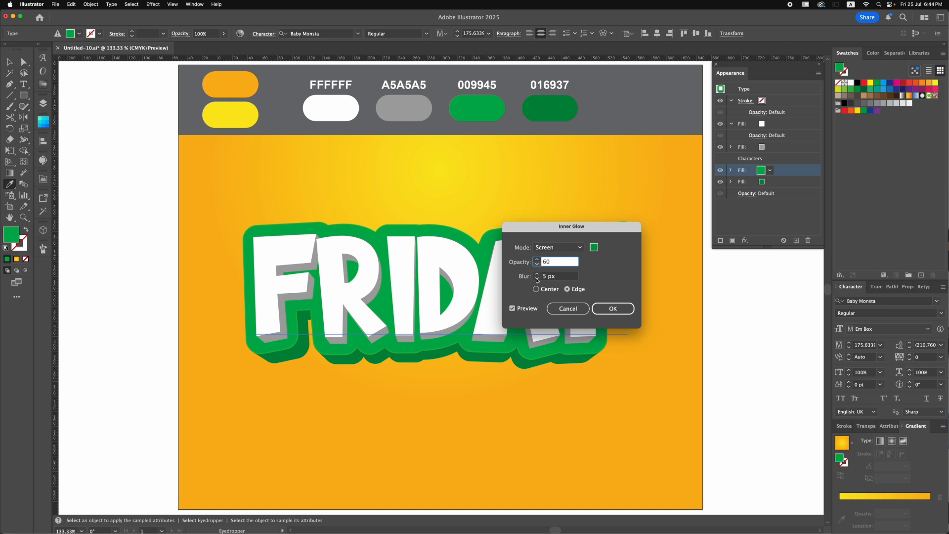
{"action": "left_click", "coordinate": [537, 275]}
{"action": "left_click", "coordinate": [537, 274]}
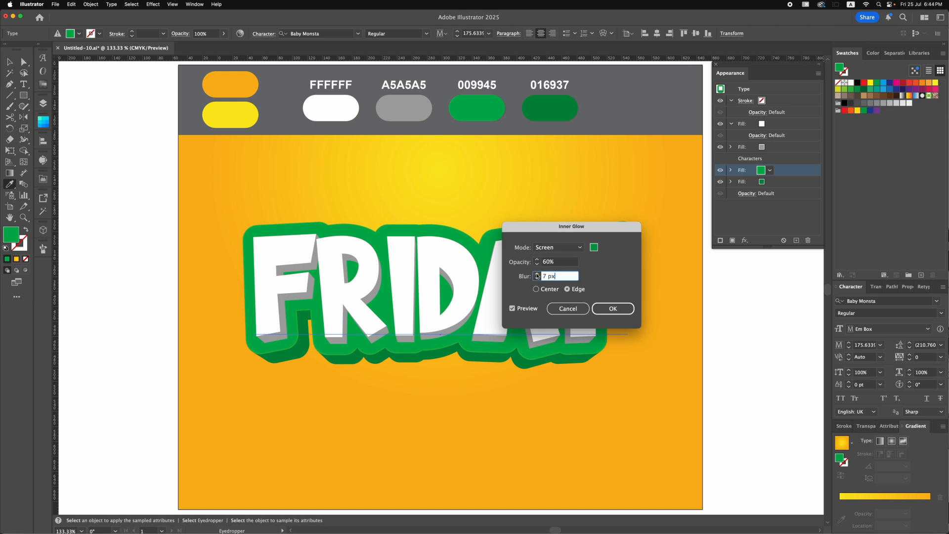
{"action": "left_click", "coordinate": [537, 274]}
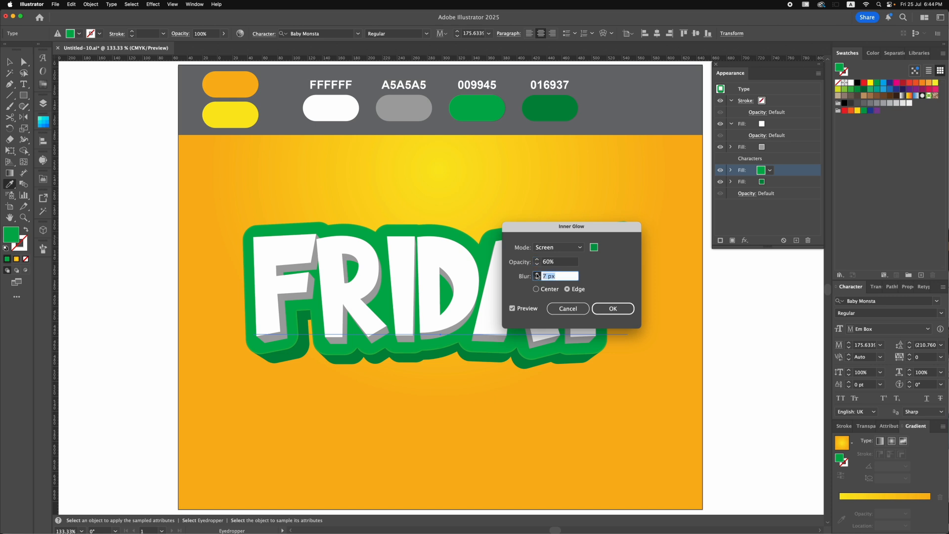
{"action": "left_click", "coordinate": [613, 309]}
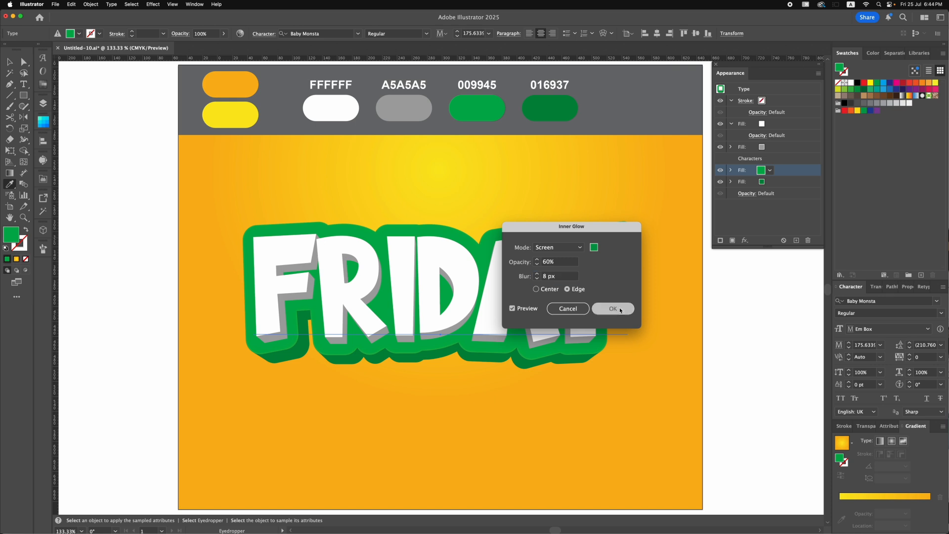
- Add an Inner Glow effect to the dark green fill with color 009945 and 65% opacity
{"action": "left_click", "coordinate": [779, 183]}
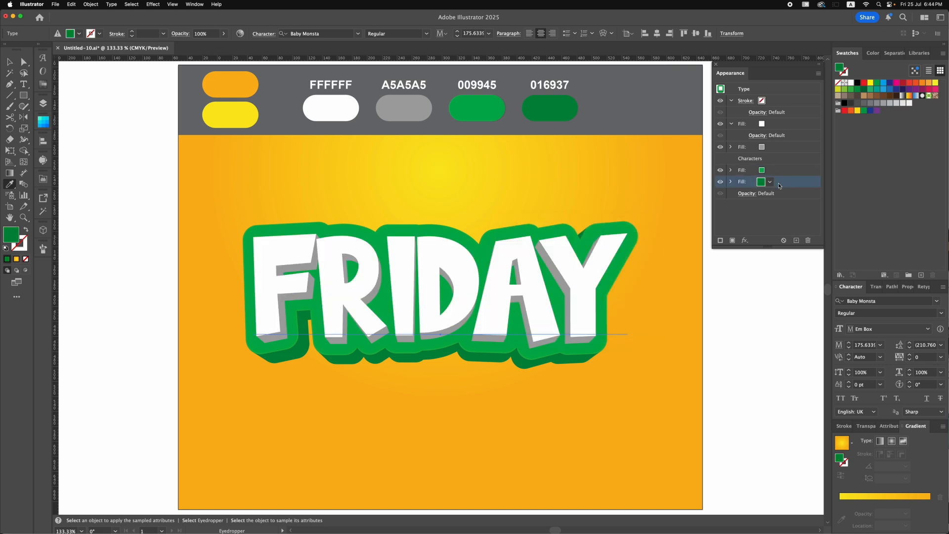
{"action": "left_click", "coordinate": [745, 240]}
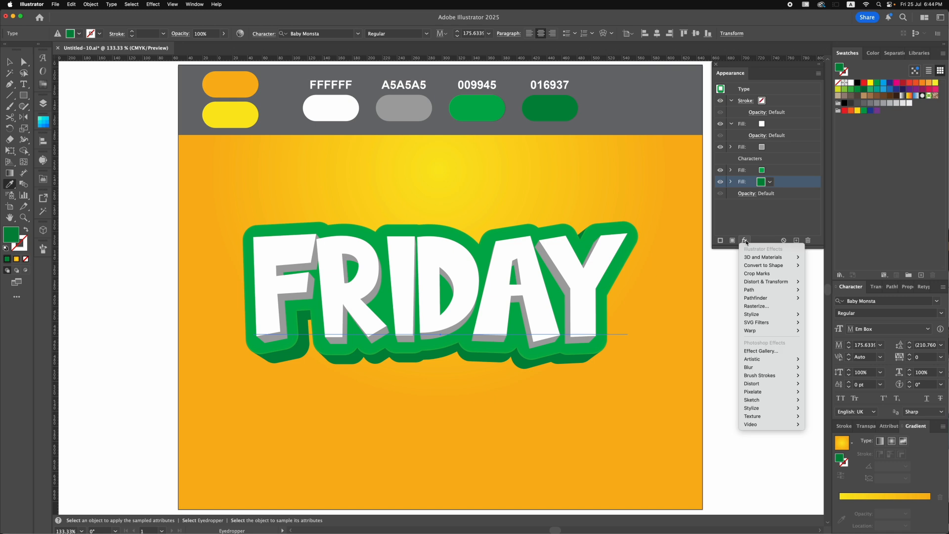
{"action": "mouse_move", "coordinate": [771, 314]}
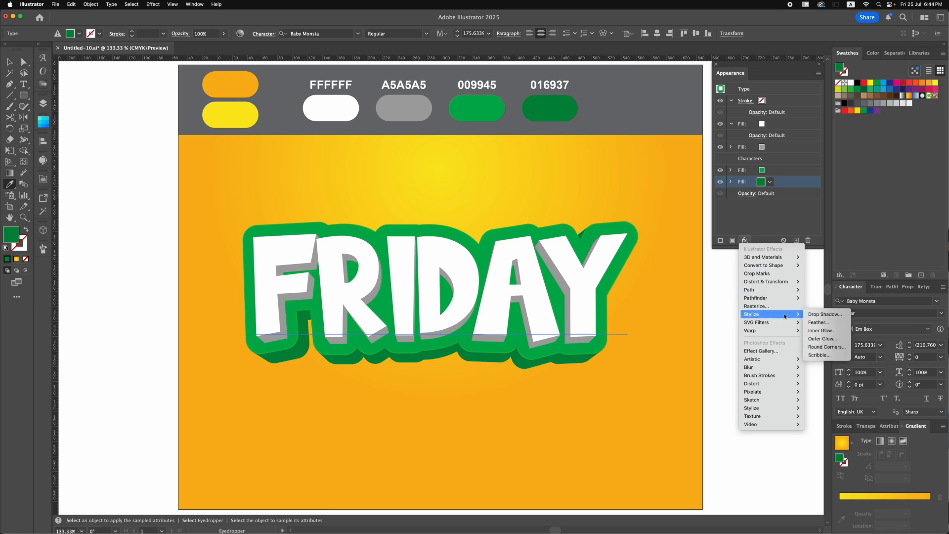
{"action": "left_click", "coordinate": [818, 330]}
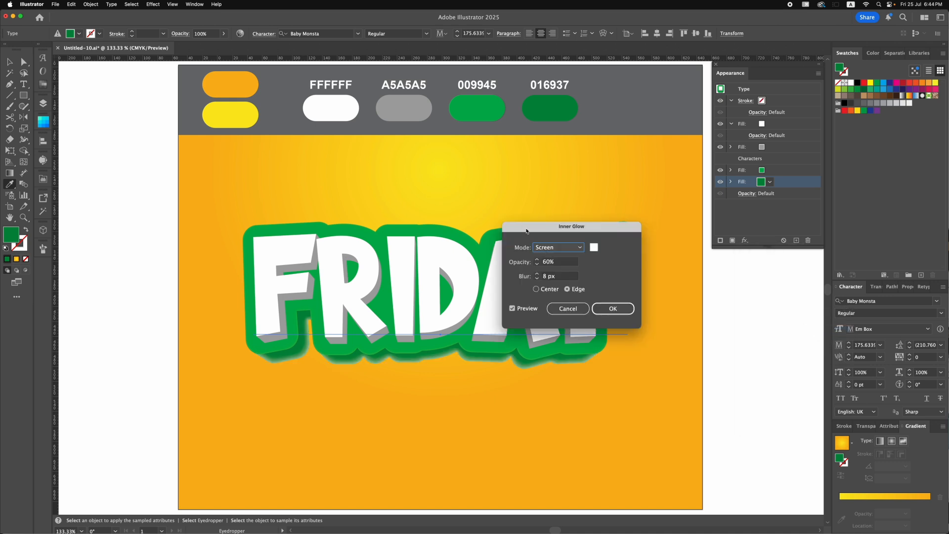
{"action": "left_click", "coordinate": [594, 248]}
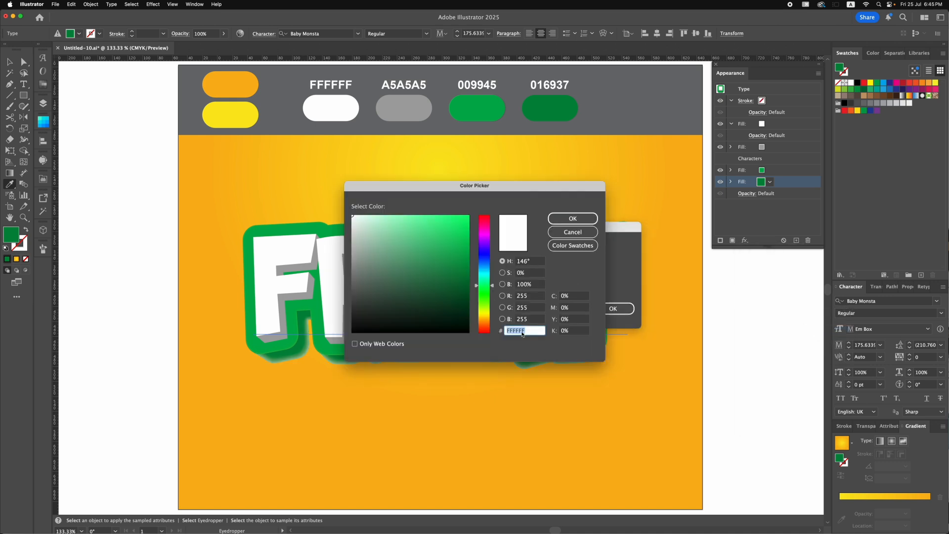
{"action": "type", "text": "009945"}
{"action": "left_click", "coordinate": [559, 222]}
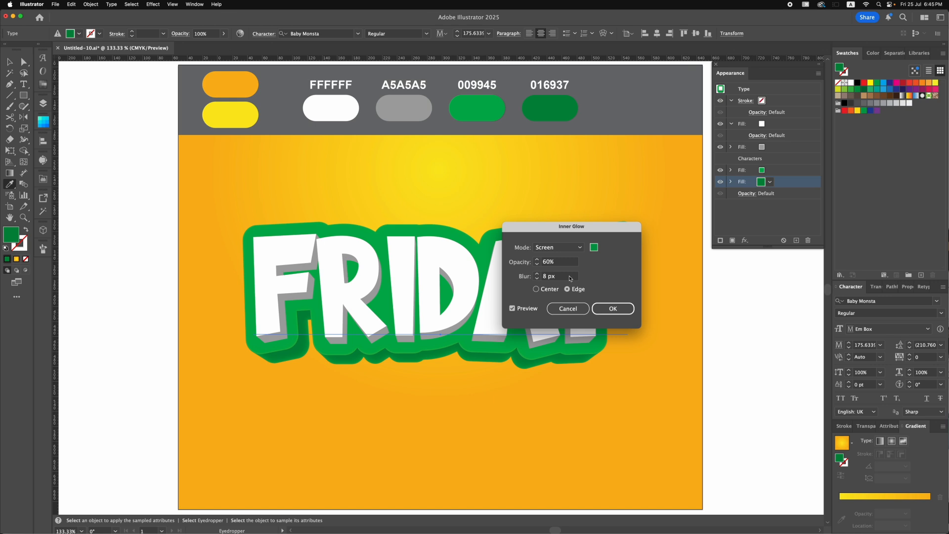
{"action": "left_click", "coordinate": [560, 262]}
{"action": "type", "text": "65"}
{"action": "left_click", "coordinate": [607, 307]}
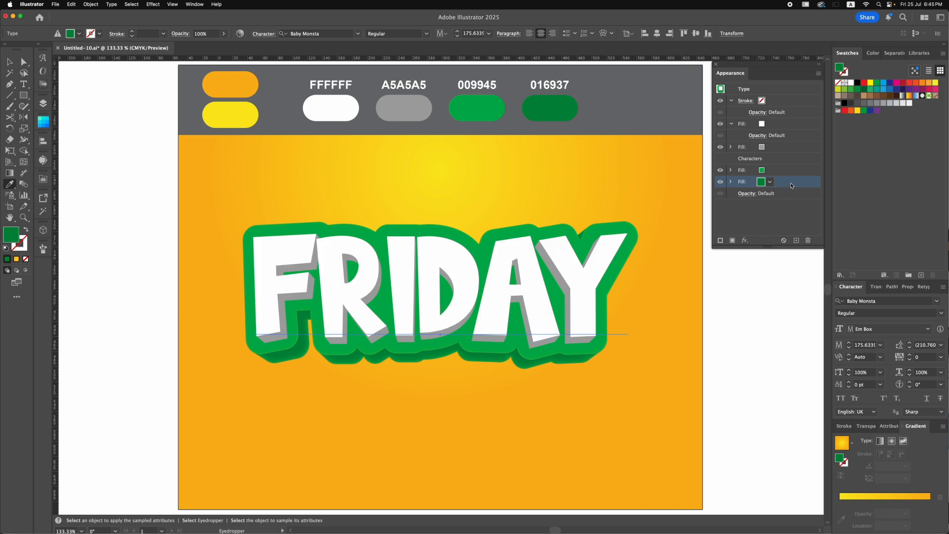
- Add a Drop Shadow effect to the gray fill of the FRIDAY text and set its opacity to 60%
{"action": "left_click", "coordinate": [789, 148]}
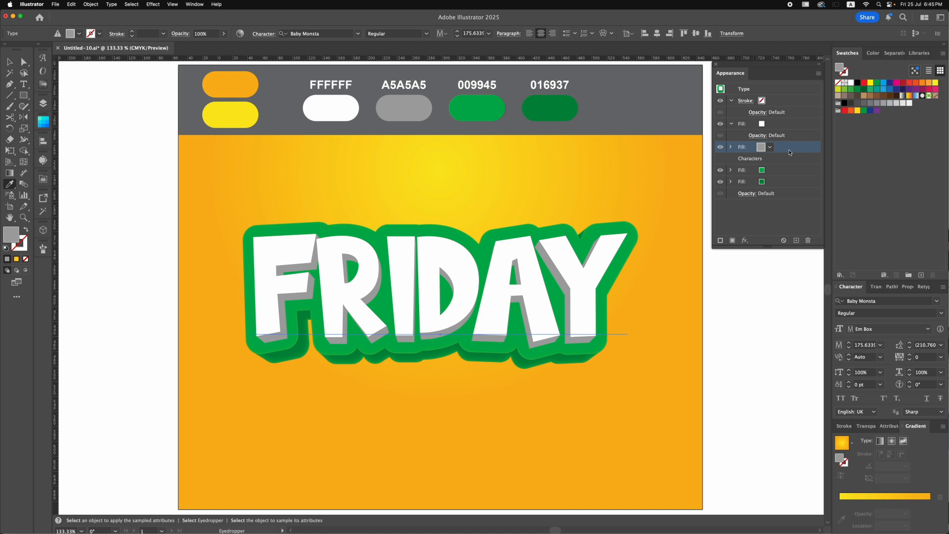
{"action": "left_click", "coordinate": [745, 240]}
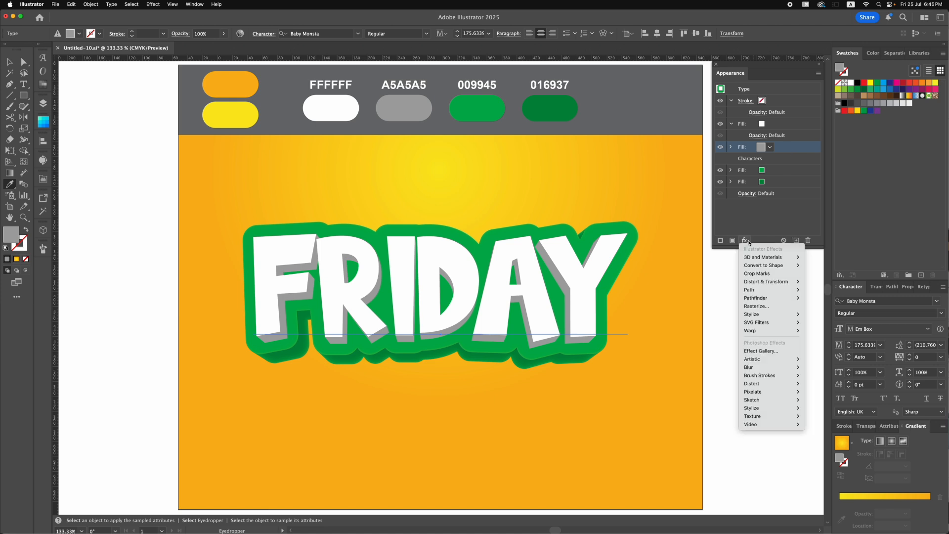
{"action": "mouse_move", "coordinate": [756, 314]}
{"action": "left_click", "coordinate": [814, 311]}
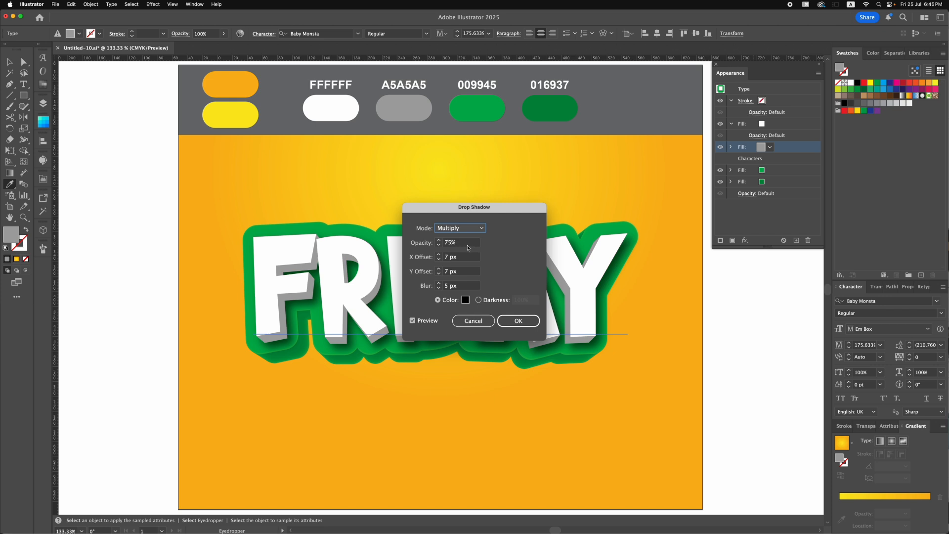
{"action": "double_click", "coordinate": [448, 242]}
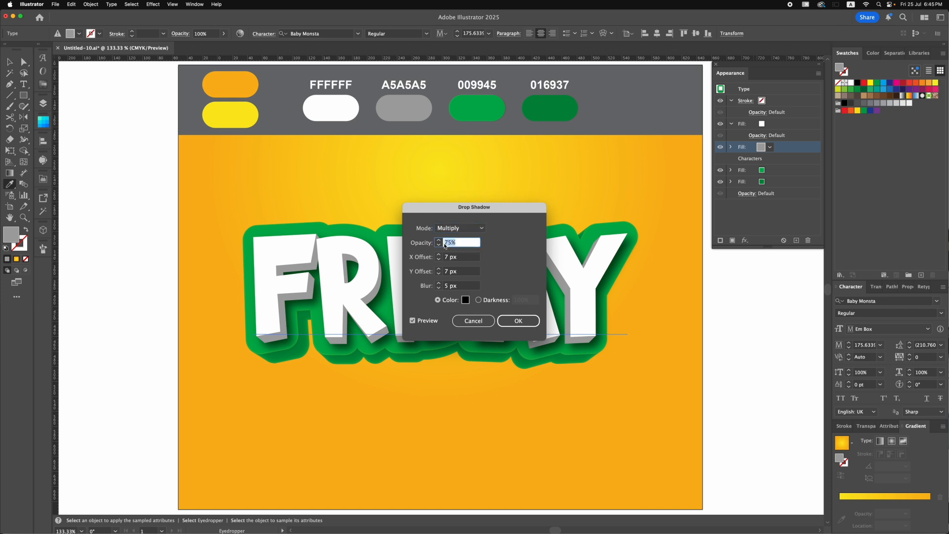
{"action": "type", "text": "60"}
- Set the gray fill's drop shadow to 3 px X offset, 3 px Y offset and 3 px blur, and apply it
{"action": "left_click", "coordinate": [439, 260]}
{"action": "left_click", "coordinate": [439, 260]}
{"action": "left_click", "coordinate": [438, 259]}
{"action": "left_click", "coordinate": [439, 260]}
{"action": "left_click", "coordinate": [439, 273]}
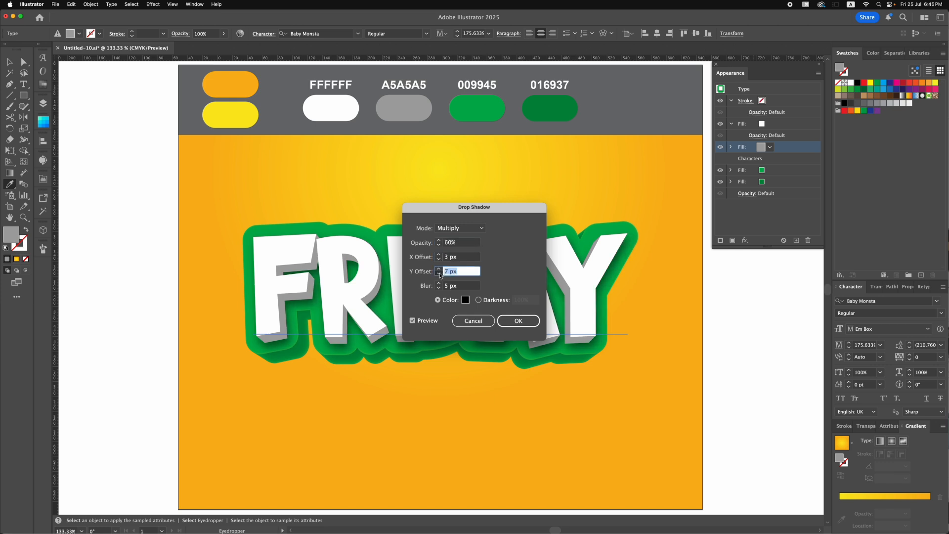
{"action": "left_click", "coordinate": [439, 274]}
{"action": "left_click", "coordinate": [439, 274]}
{"action": "left_click", "coordinate": [439, 273]}
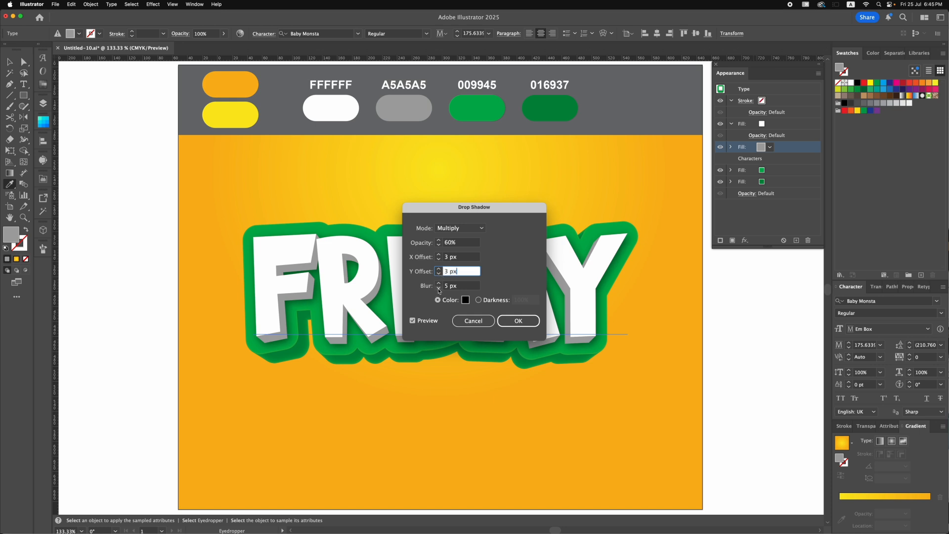
{"action": "left_click", "coordinate": [439, 288]}
{"action": "left_click", "coordinate": [439, 288]}
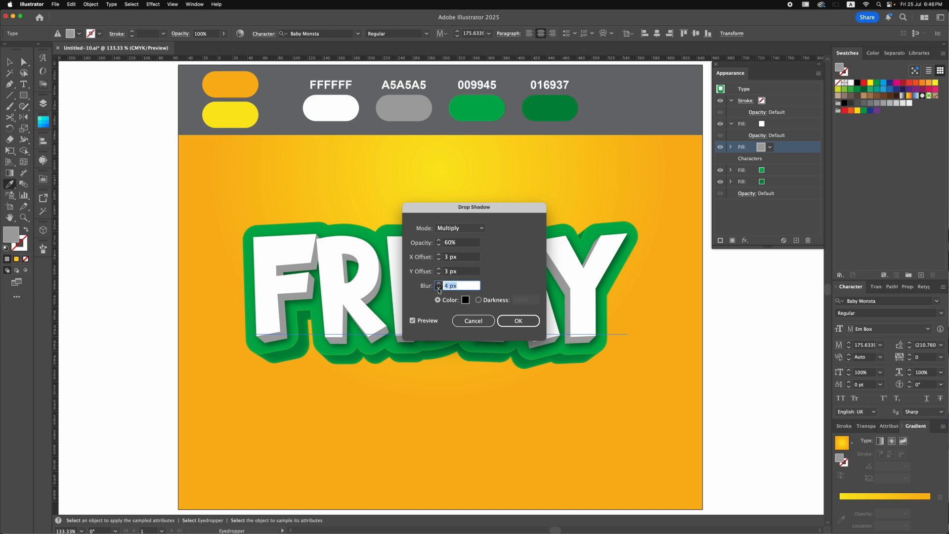
{"action": "left_click", "coordinate": [511, 320]}
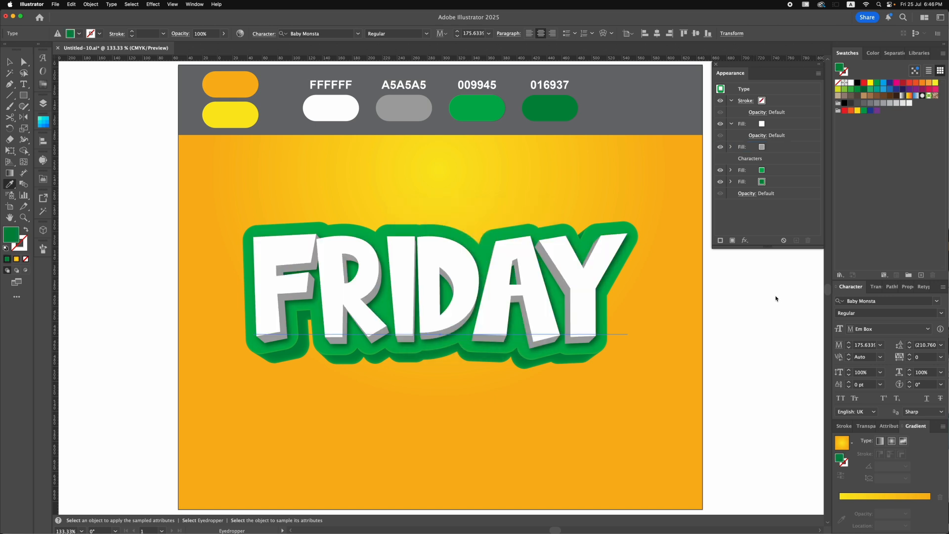
- Add a Drop Shadow effect to the dark green fill with 19 px Y offset and 4 px blur, and deselect the text
{"action": "left_click", "coordinate": [781, 182]}
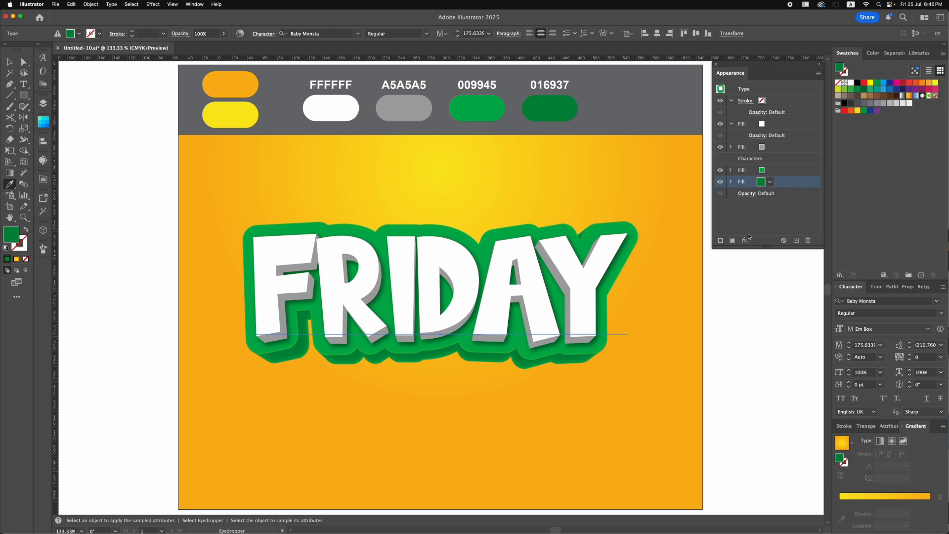
{"action": "left_click", "coordinate": [744, 240]}
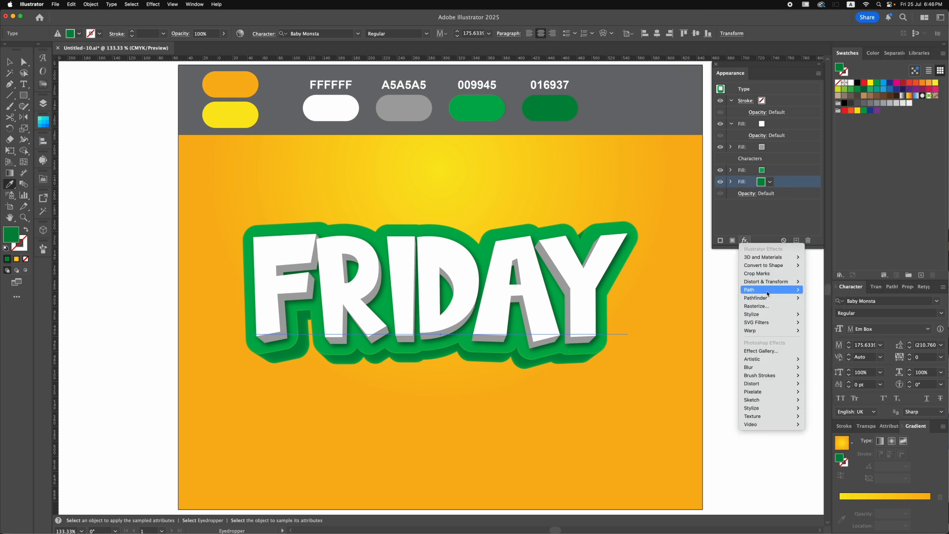
{"action": "mouse_move", "coordinate": [771, 315]}
{"action": "left_click", "coordinate": [823, 314]}
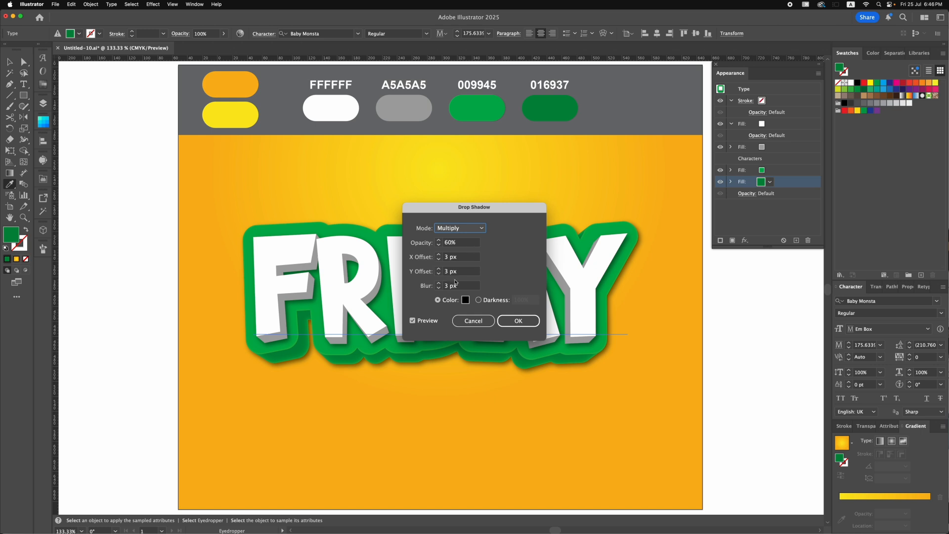
{"action": "left_click", "coordinate": [438, 273]}
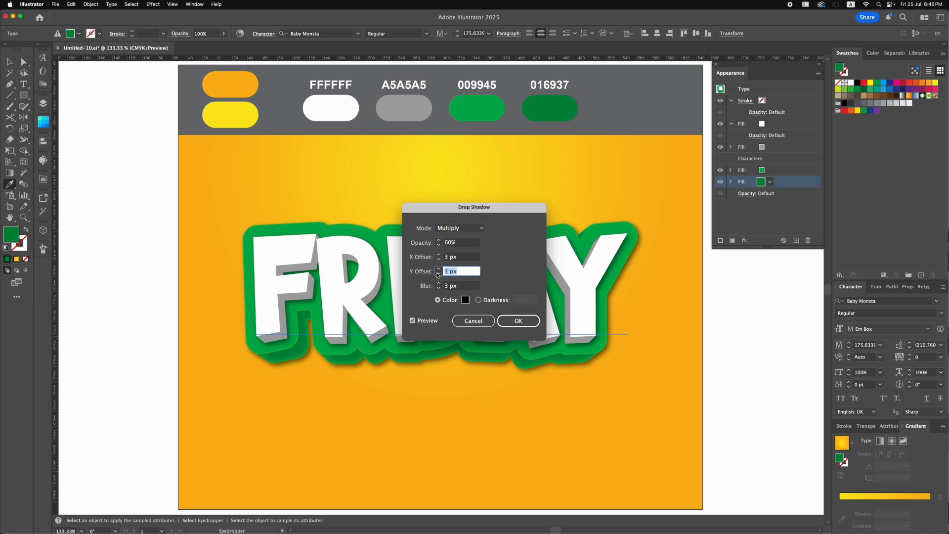
{"action": "type", "text": "20"}
{"action": "left_click", "coordinate": [439, 285]}
{"action": "left_click", "coordinate": [439, 284]}
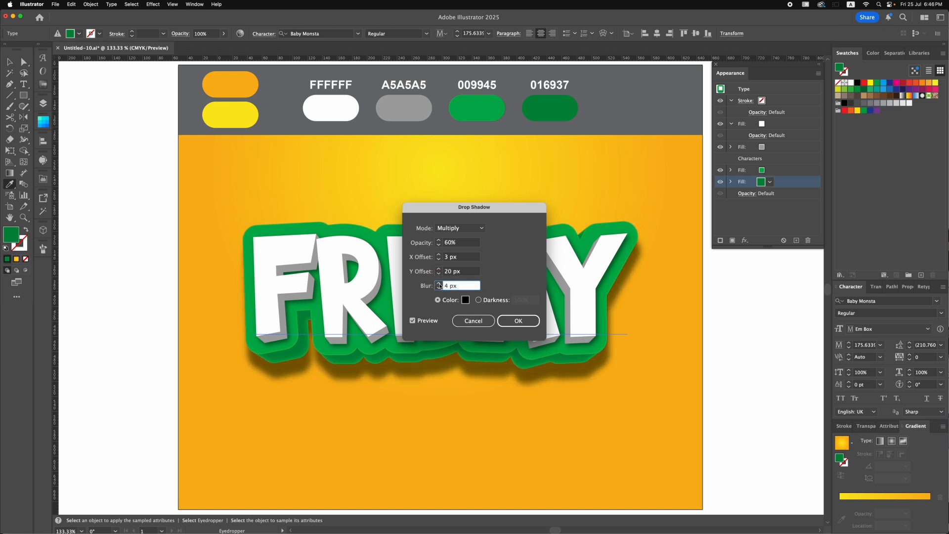
{"action": "left_click", "coordinate": [438, 275]}
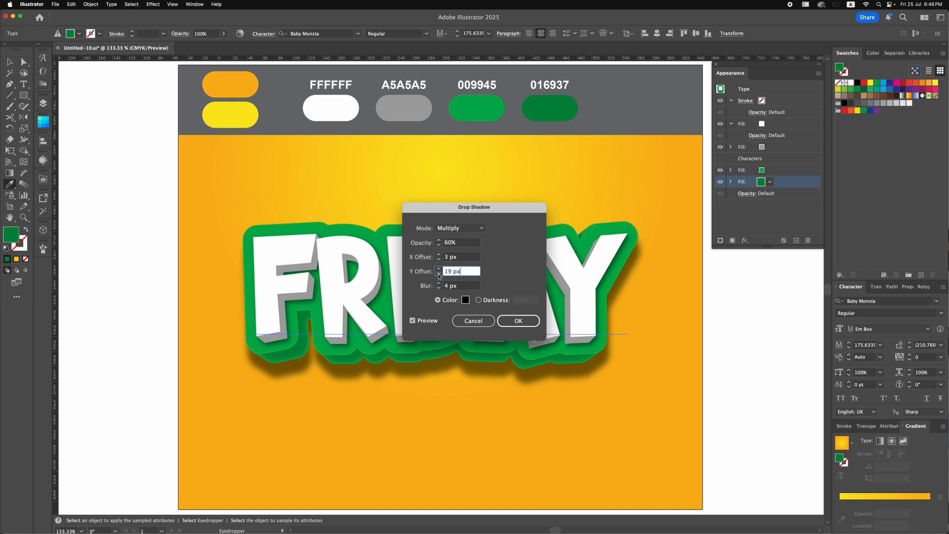
{"action": "left_click", "coordinate": [518, 320]}
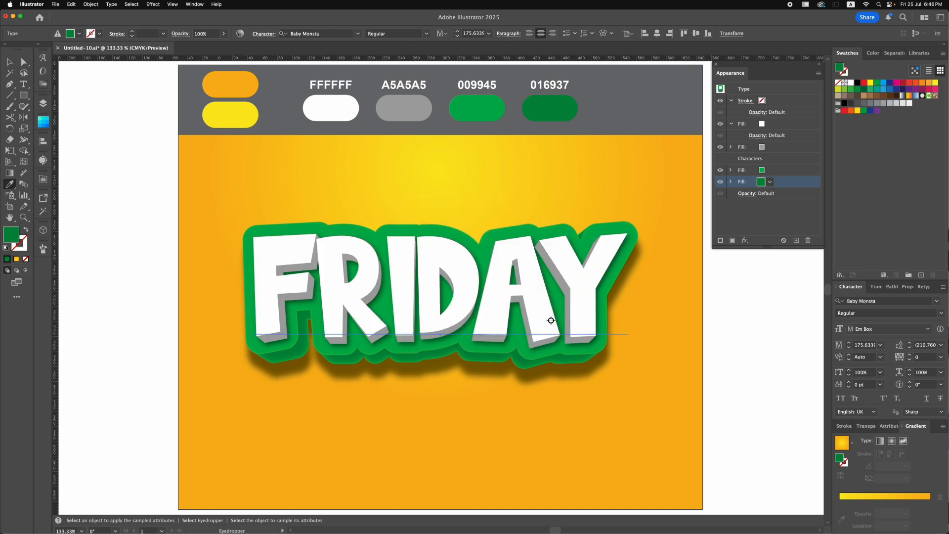
{"action": "left_click", "coordinate": [11, 63]}
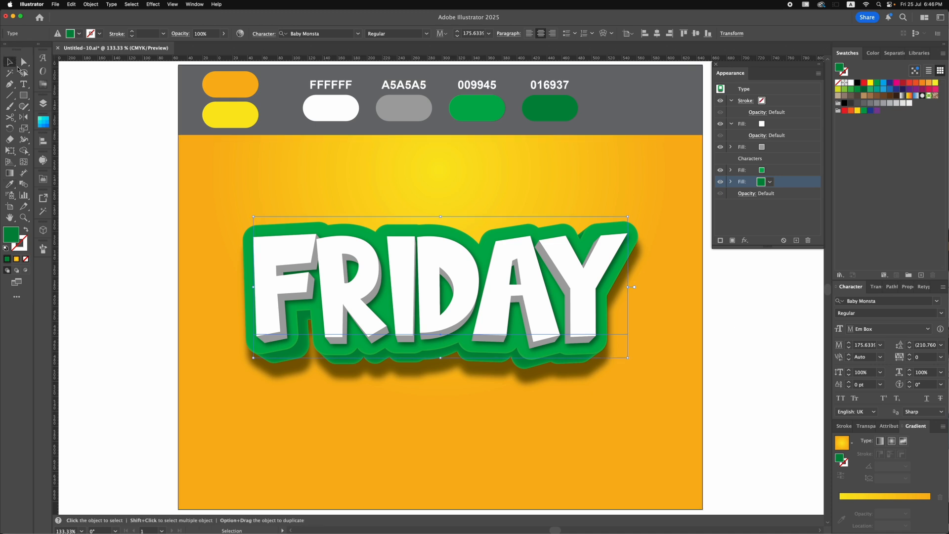
{"action": "left_click", "coordinate": [116, 162]}
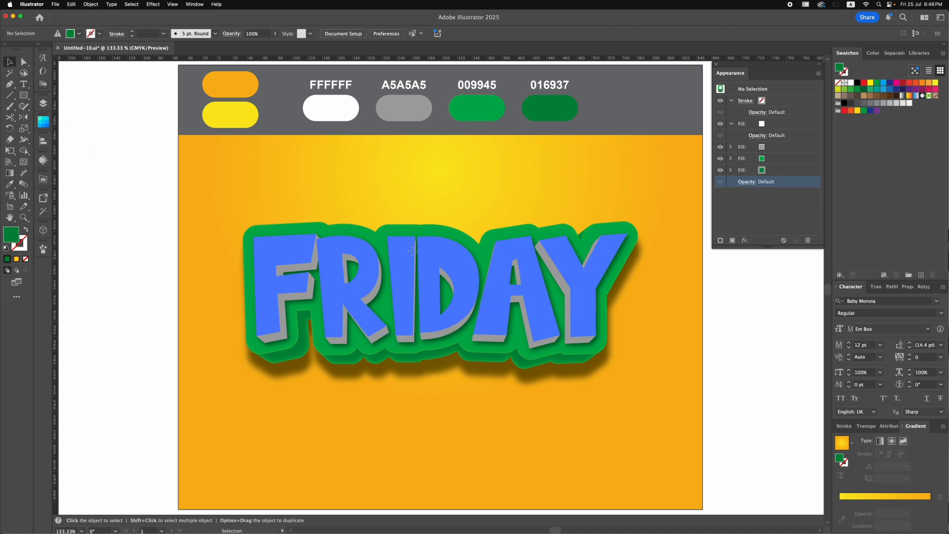
- Widen the gap between the letters I and D in FRIDAY by increasing their kerning
{"action": "left_click", "coordinate": [412, 249]}
{"action": "left_click", "coordinate": [23, 84]}
{"action": "double_click", "coordinate": [414, 334]}
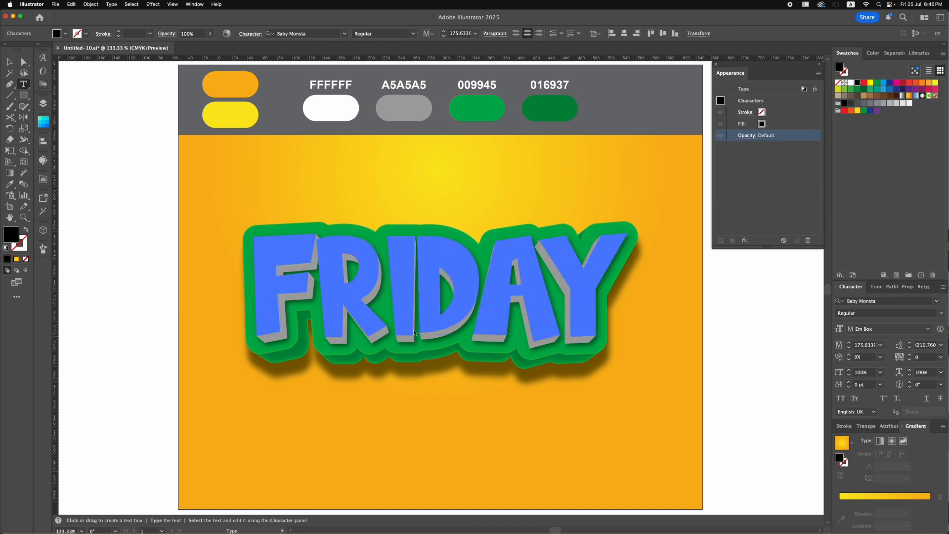
{"action": "scroll", "coordinate": [866, 359], "scroll_direction": "up", "scroll_amount": 13}
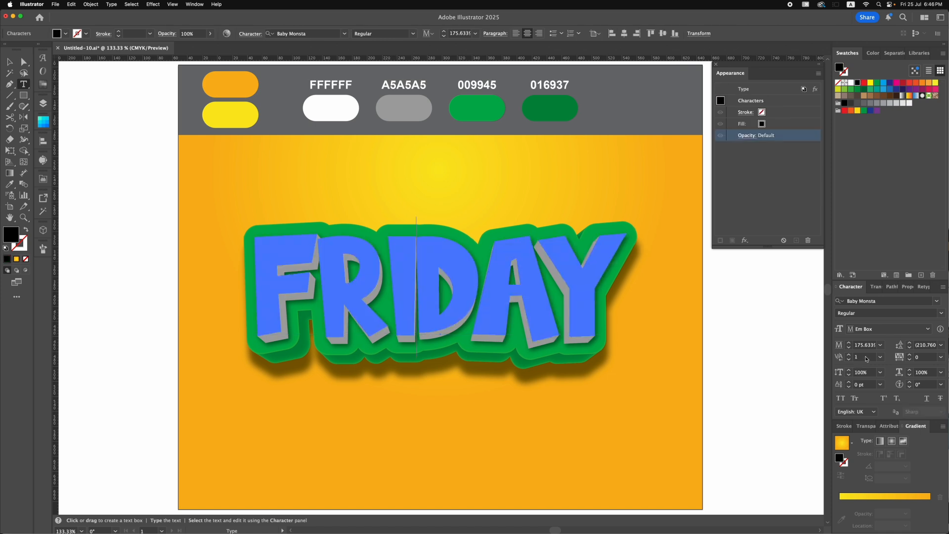
{"action": "scroll", "coordinate": [866, 359], "scroll_direction": "down", "scroll_amount": 4}
{"action": "scroll", "coordinate": [866, 360], "scroll_direction": "up", "scroll_amount": 20}
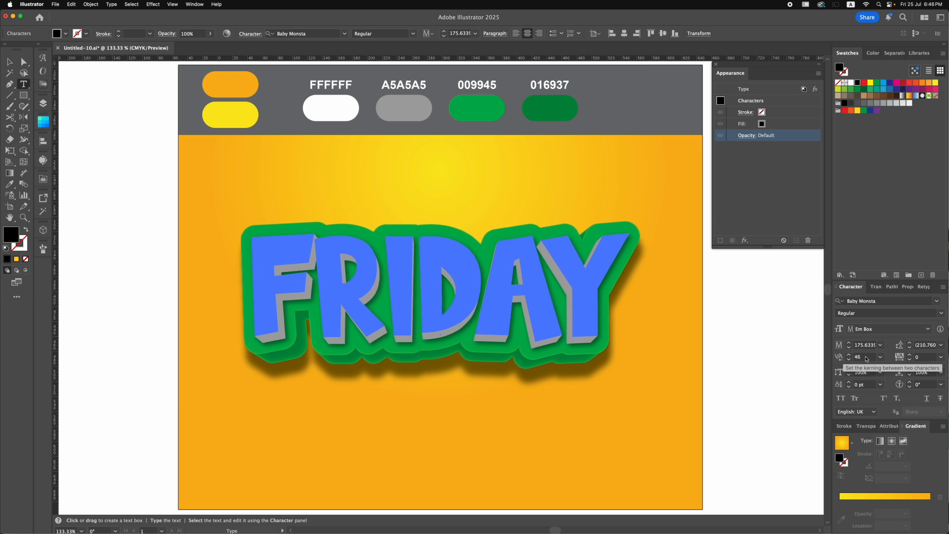
{"action": "key", "text": "Escape"}
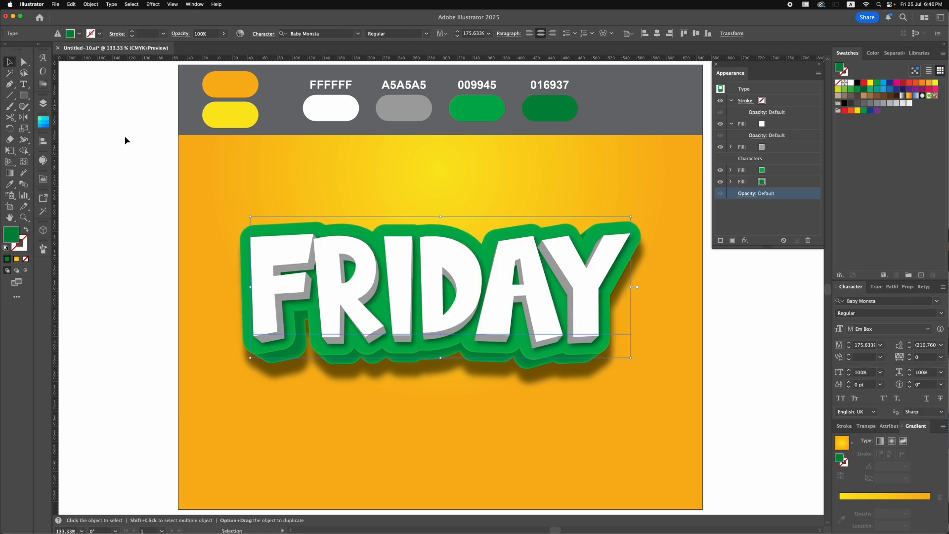
{"action": "left_click", "coordinate": [125, 141]}
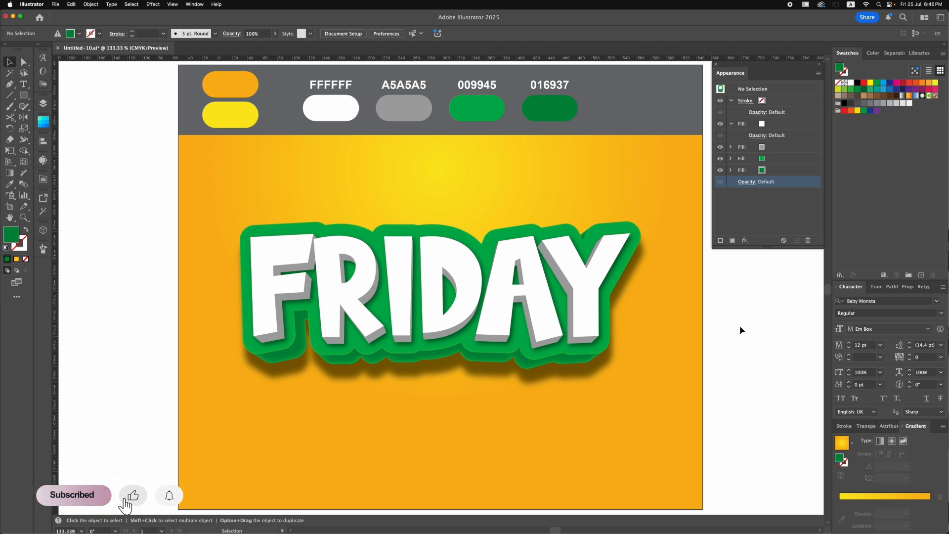
- Apply an Arc warp with a 22% horizontal bend to the FRIDAY text and move the text slightly down on the artboard
{"action": "left_click", "coordinate": [597, 298]}
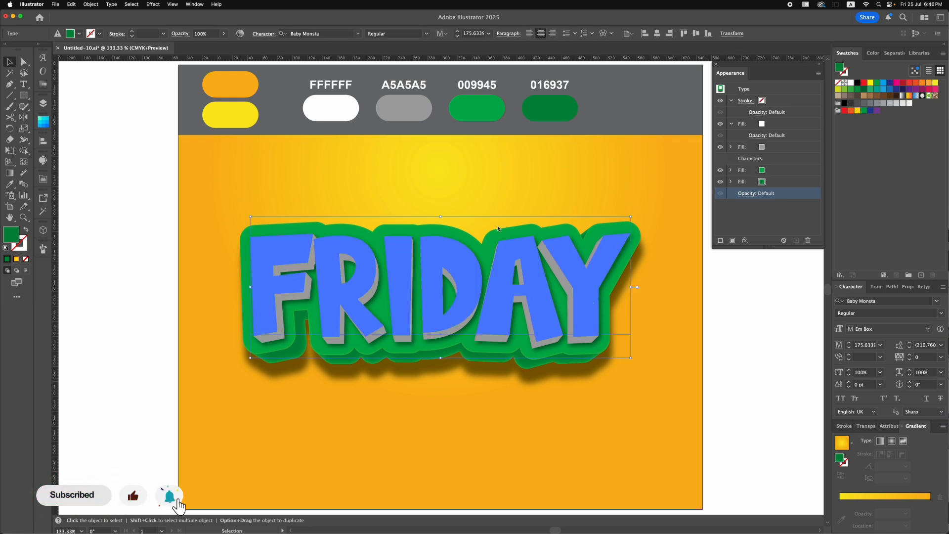
{"action": "left_click", "coordinate": [154, 4]}
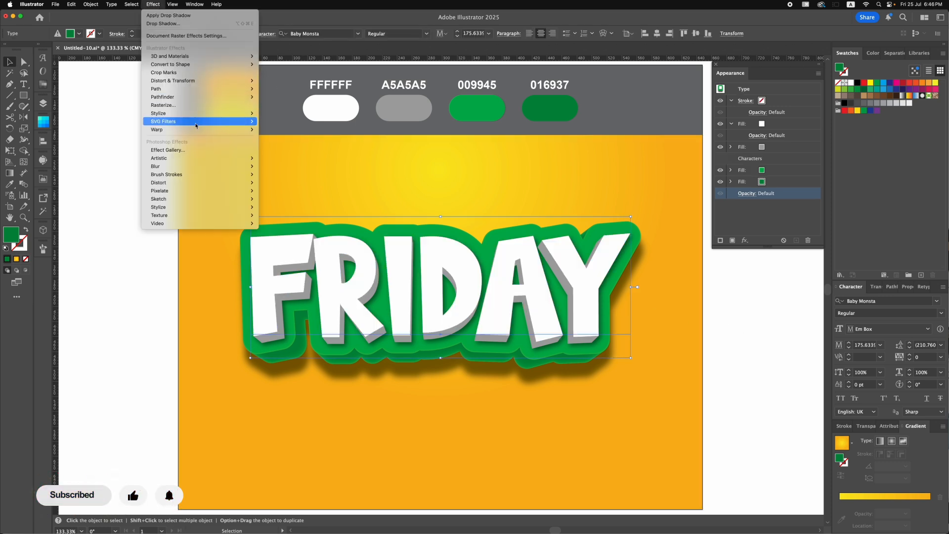
{"action": "mouse_move", "coordinate": [198, 130]}
{"action": "left_click", "coordinate": [272, 127]}
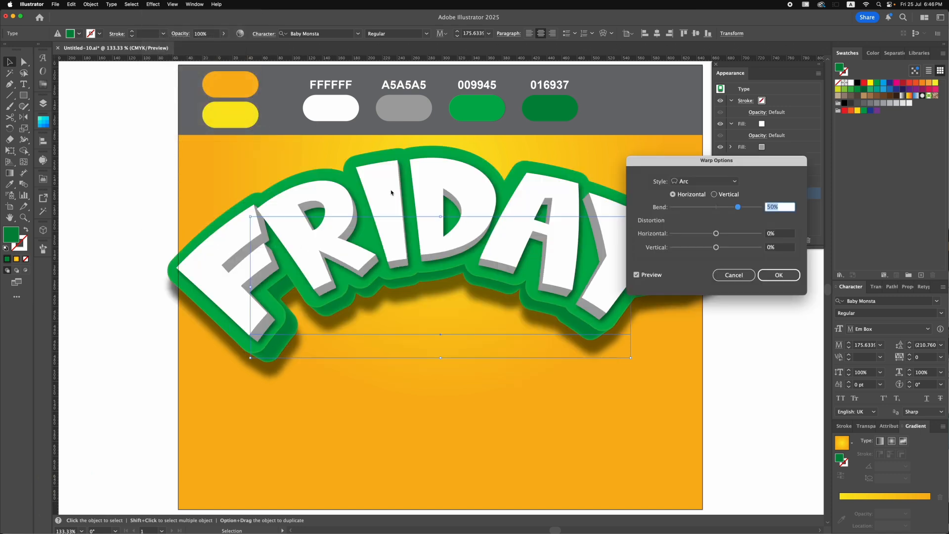
{"action": "left_click_drag", "start_coordinate": [732, 210], "coordinate": [724, 209]}
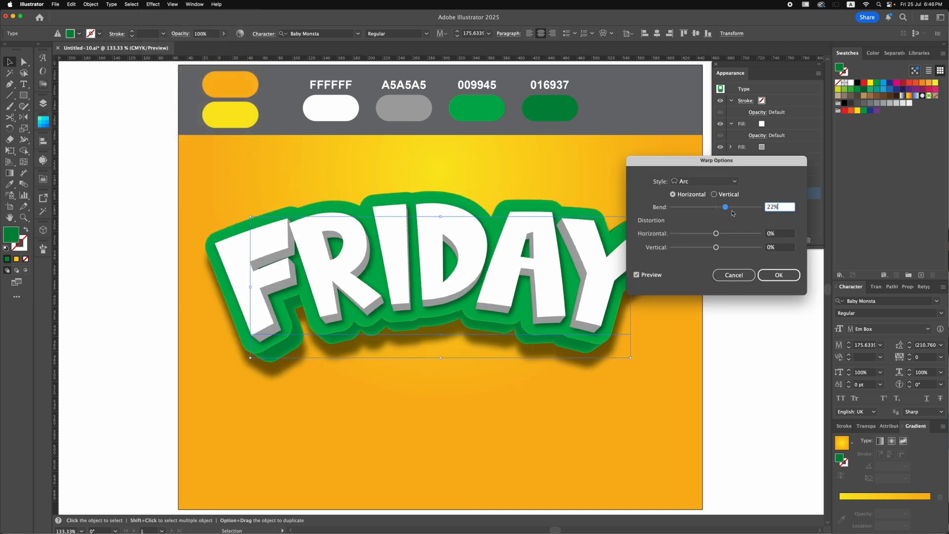
{"action": "left_click", "coordinate": [772, 276]}
{"action": "left_click", "coordinate": [748, 306]}
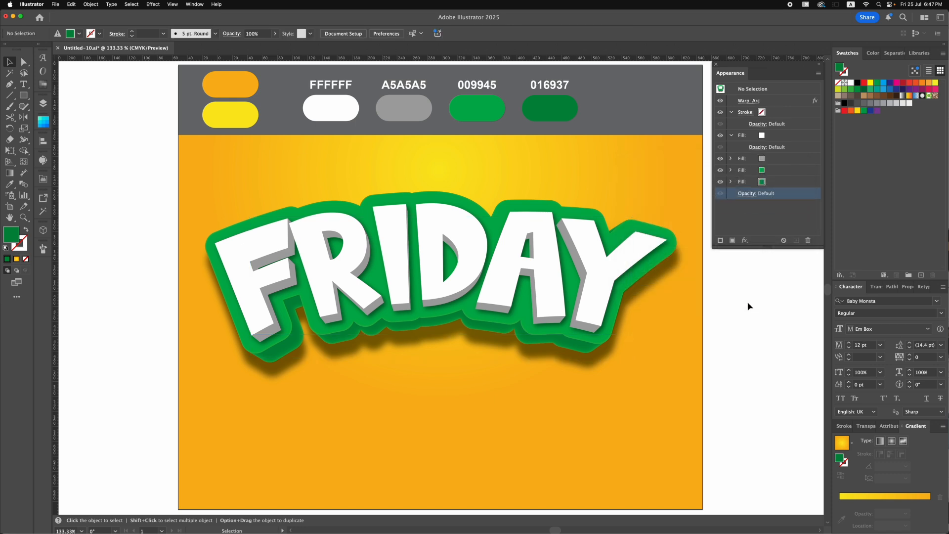
{"action": "left_click_drag", "start_coordinate": [601, 268], "coordinate": [601, 285]}
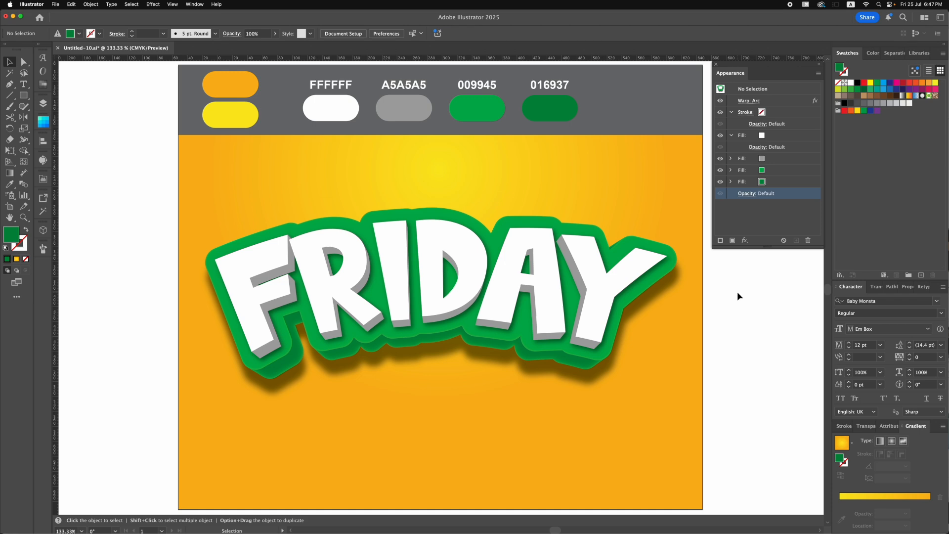